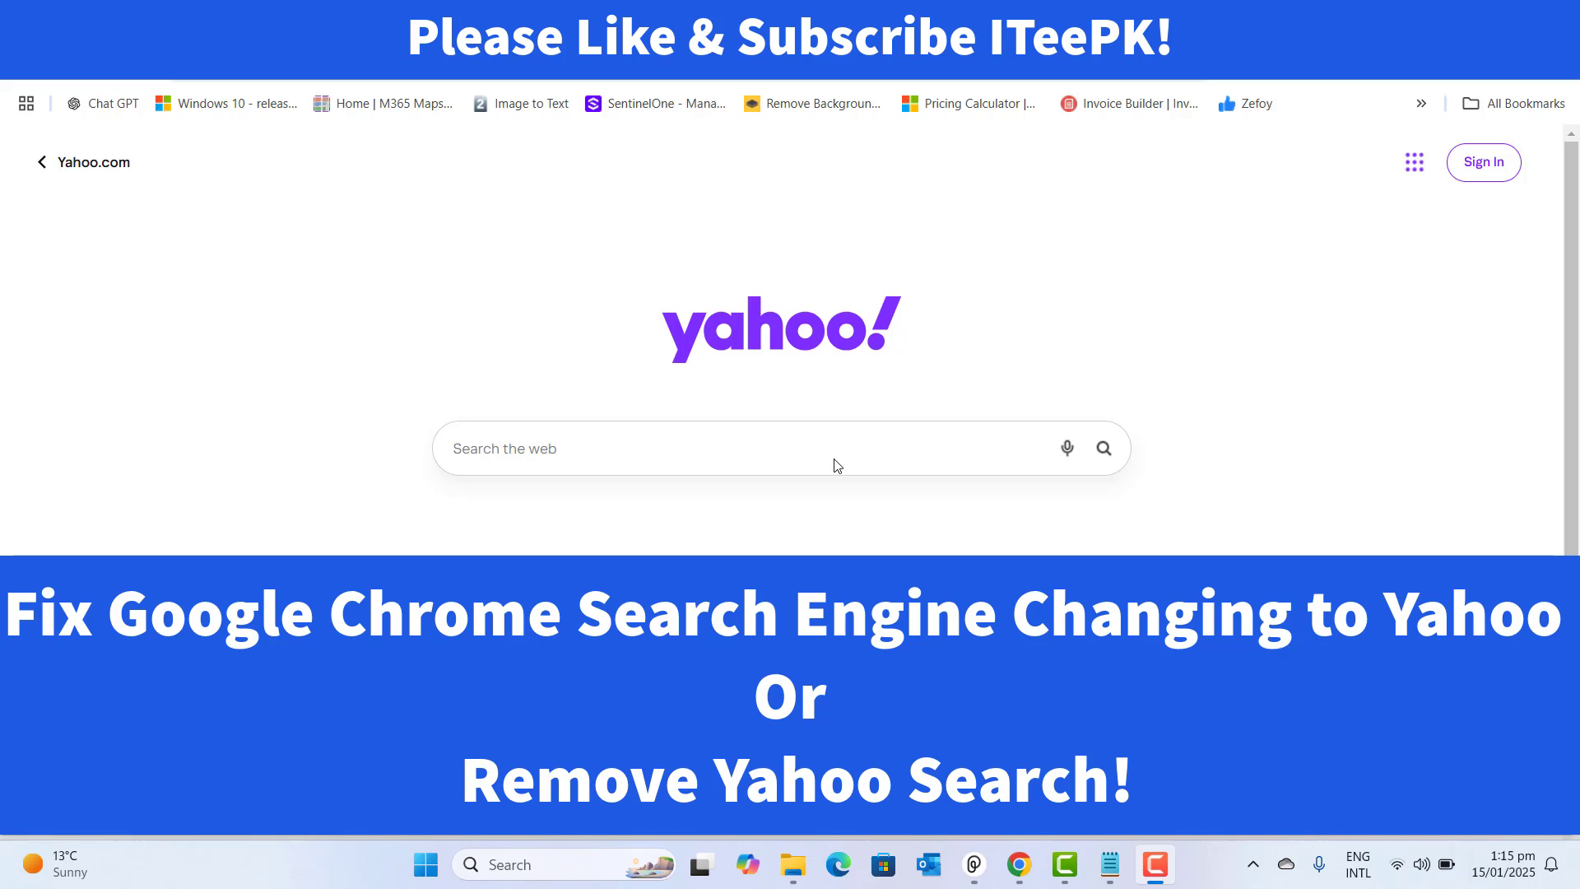
- Open a few new tabs to check they load Yahoo, then close the extra tabs
{"action": "left_click", "coordinate": [788, 21]}
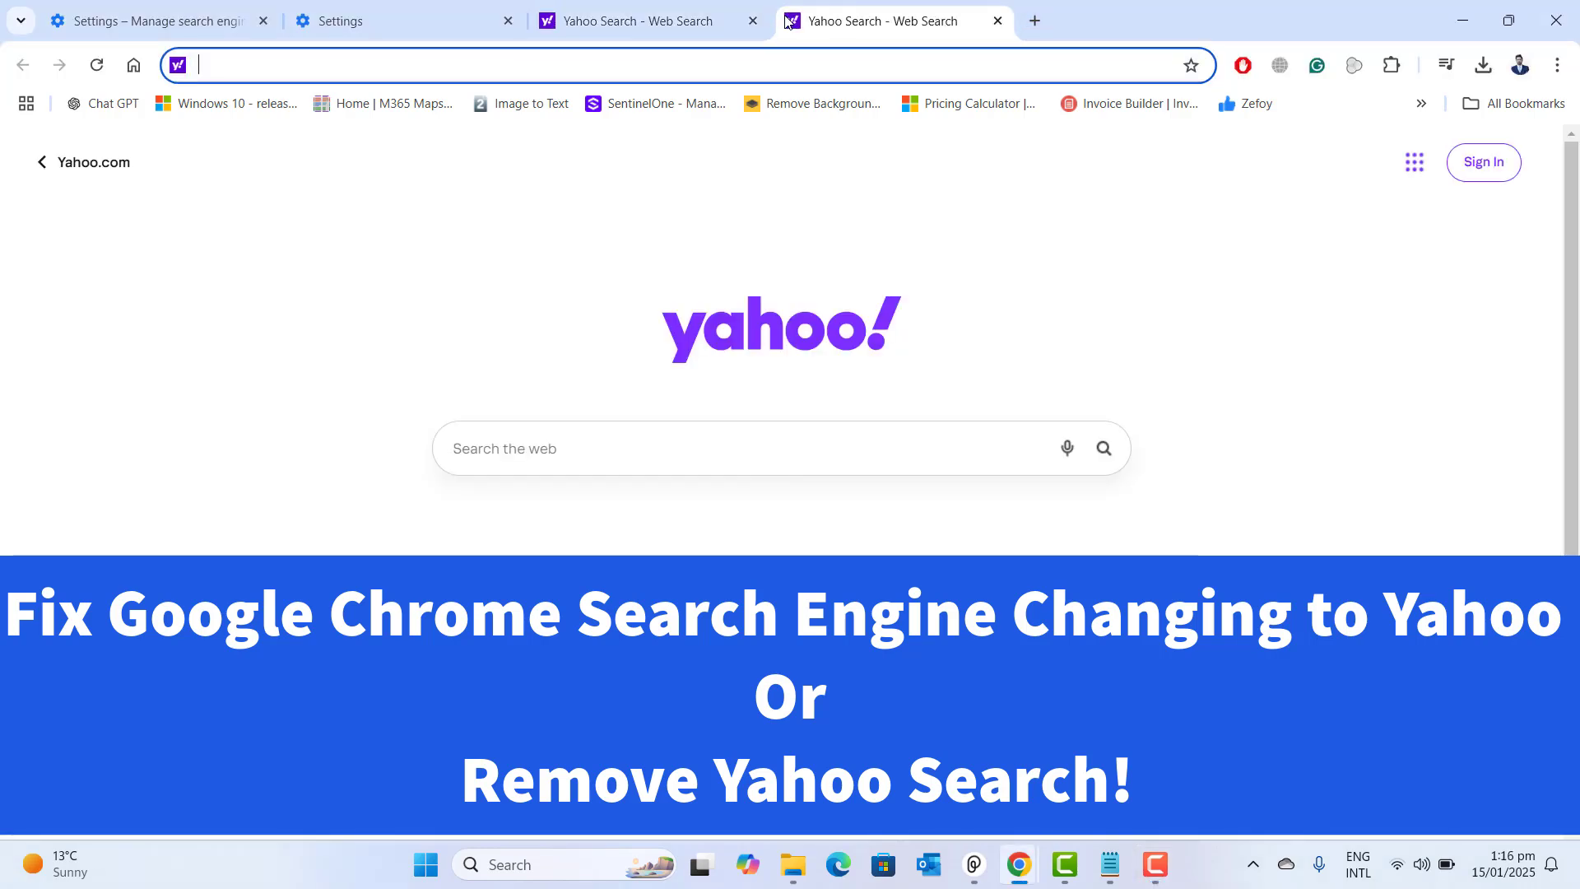
{"action": "left_click", "coordinate": [1035, 21]}
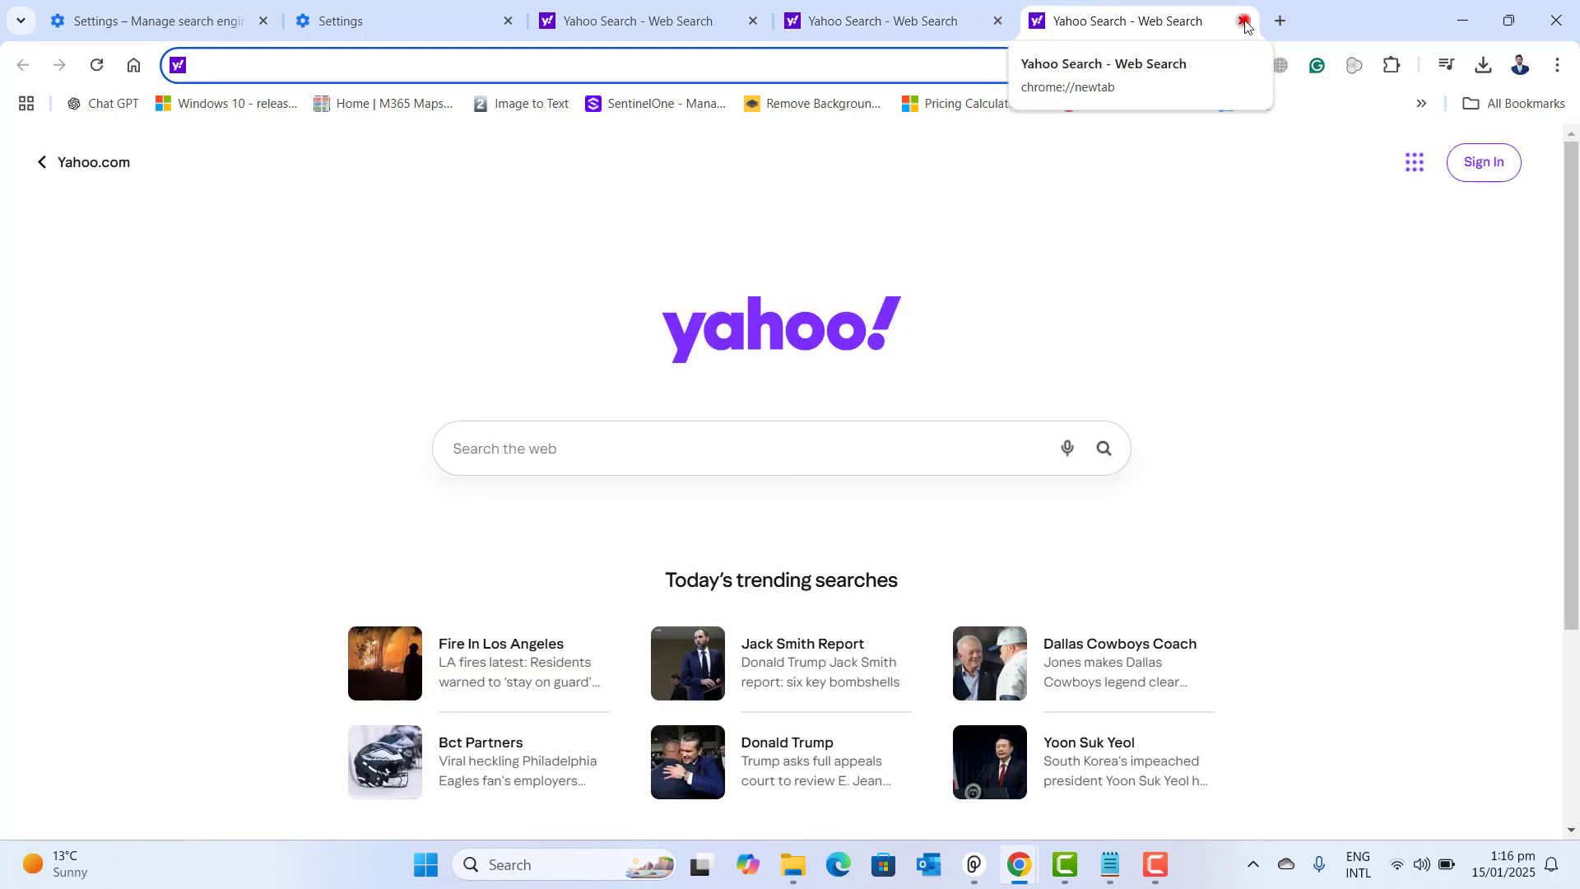
{"action": "left_click", "coordinate": [1243, 20]}
{"action": "left_click", "coordinate": [996, 21]}
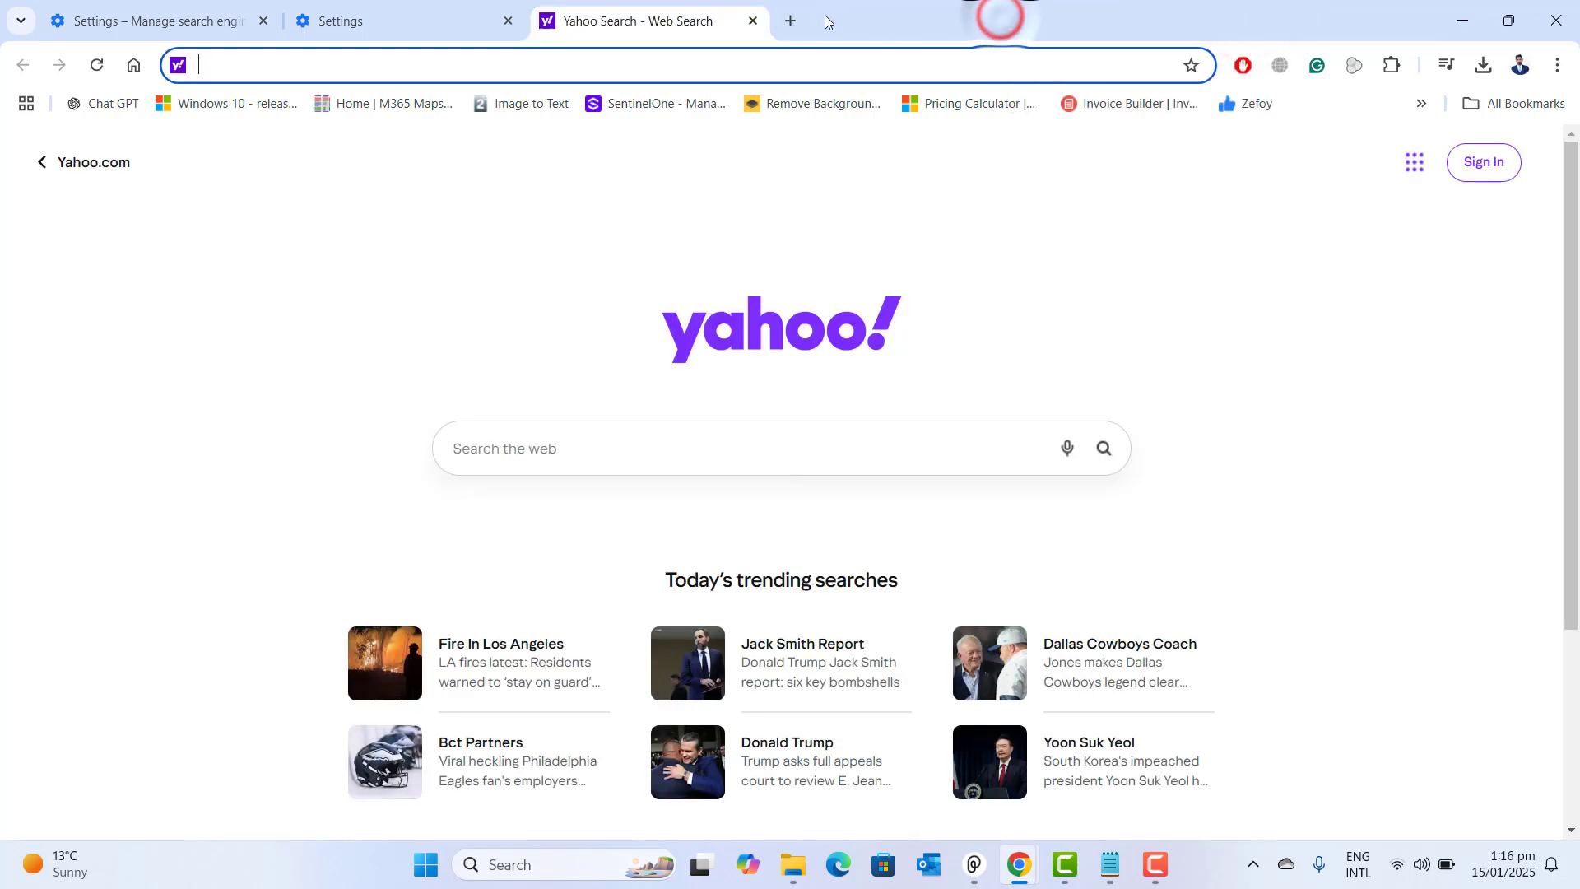
{"action": "left_click", "coordinate": [792, 21]}
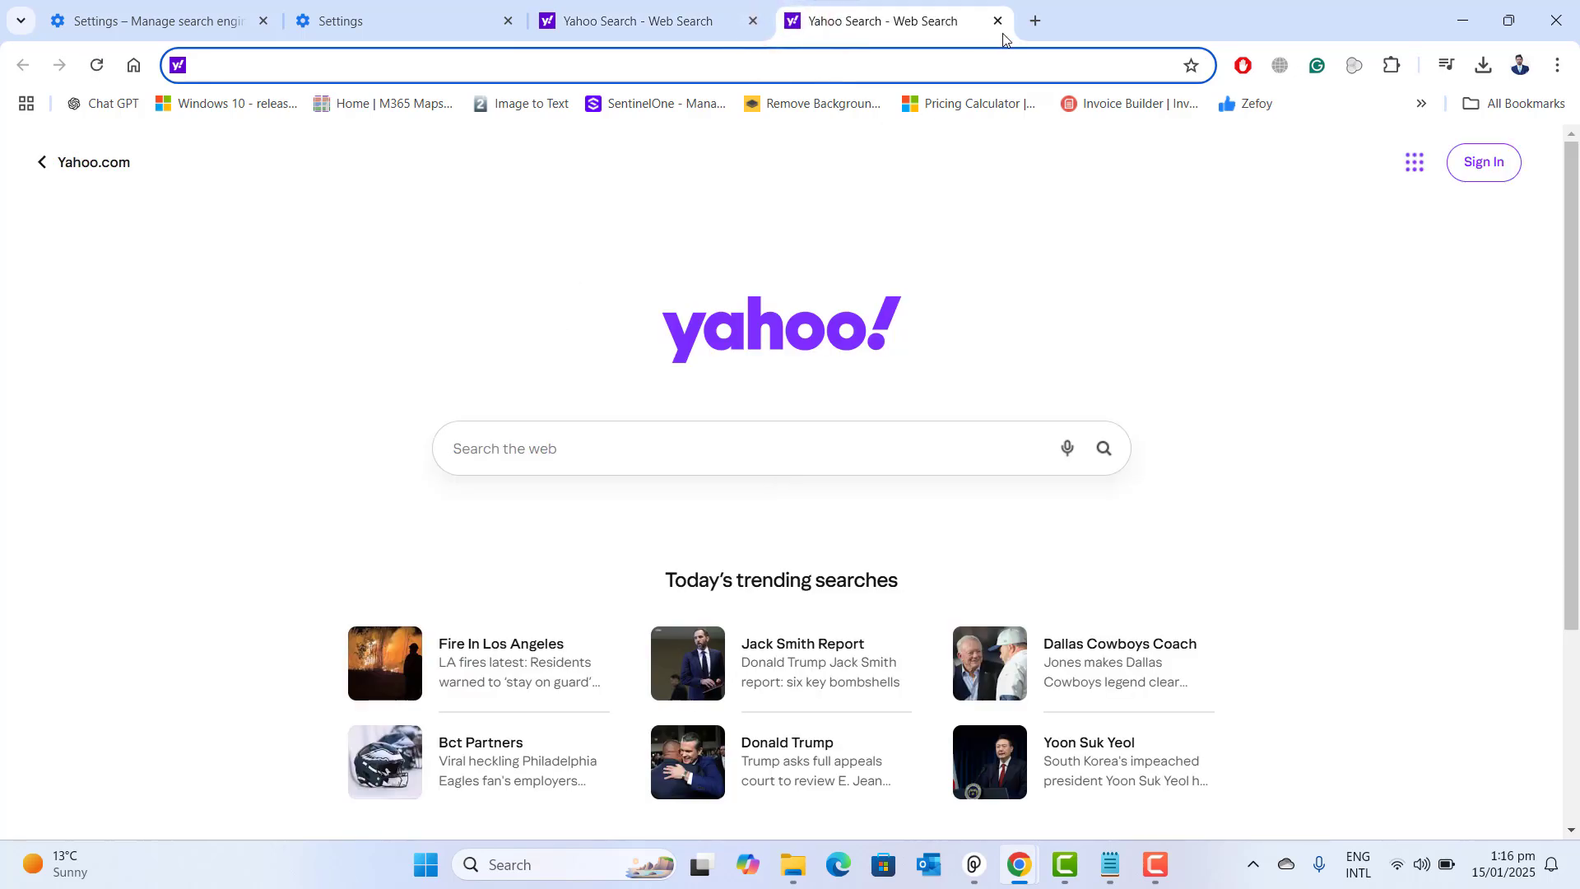
{"action": "left_click", "coordinate": [1032, 20]}
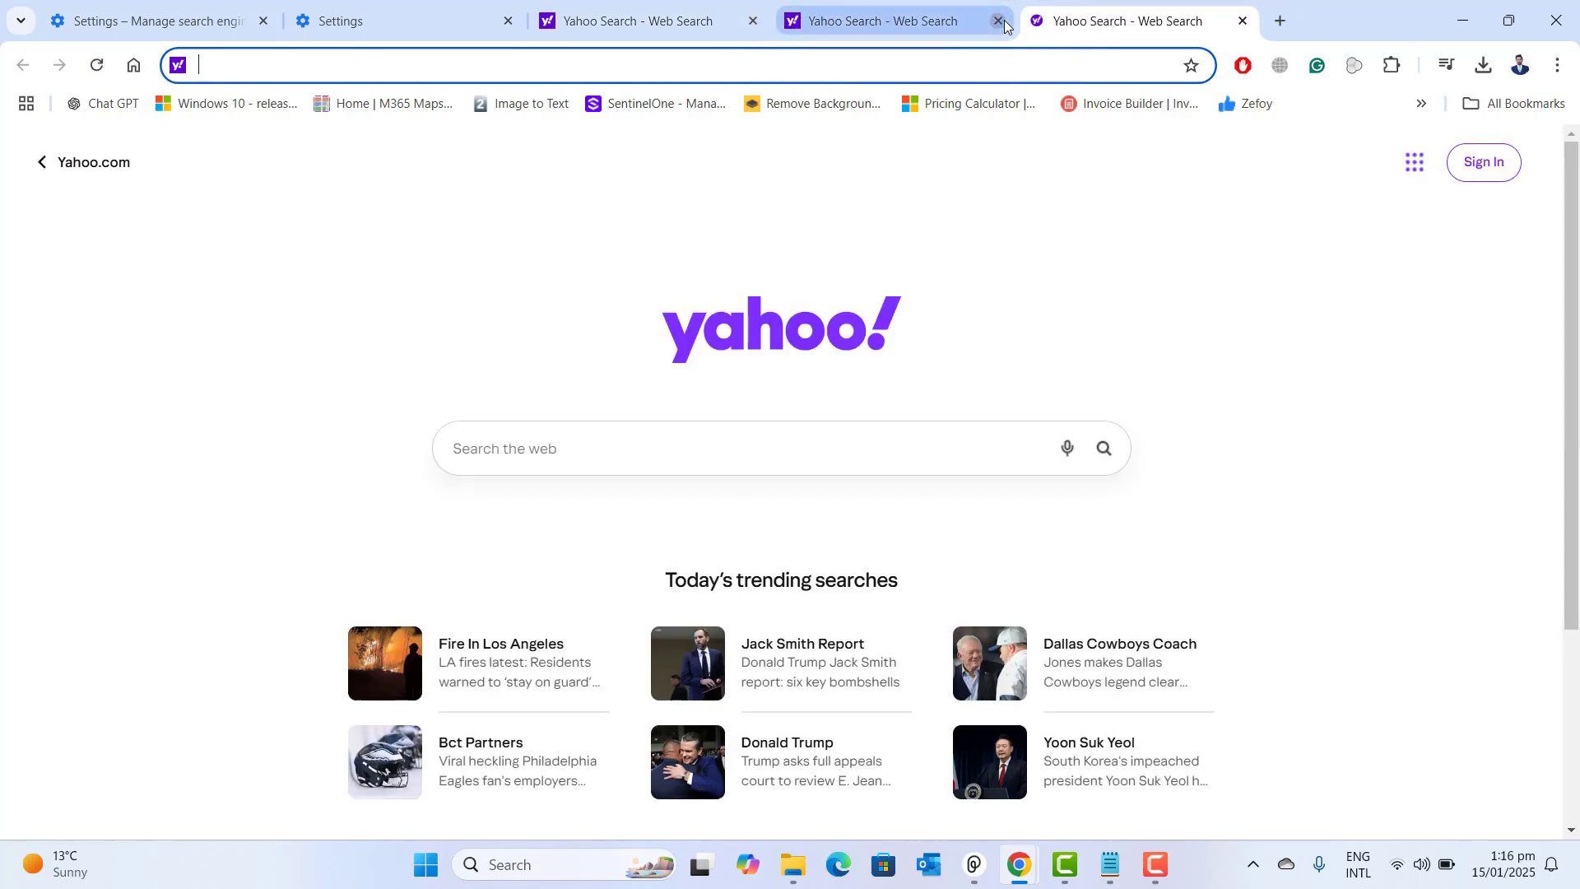
{"action": "left_click", "coordinate": [1001, 21]}
{"action": "left_click", "coordinate": [1001, 21]}
- Relaunch Chrome from the desktop icon to check its start page, then close that window
{"action": "left_click", "coordinate": [1462, 21]}
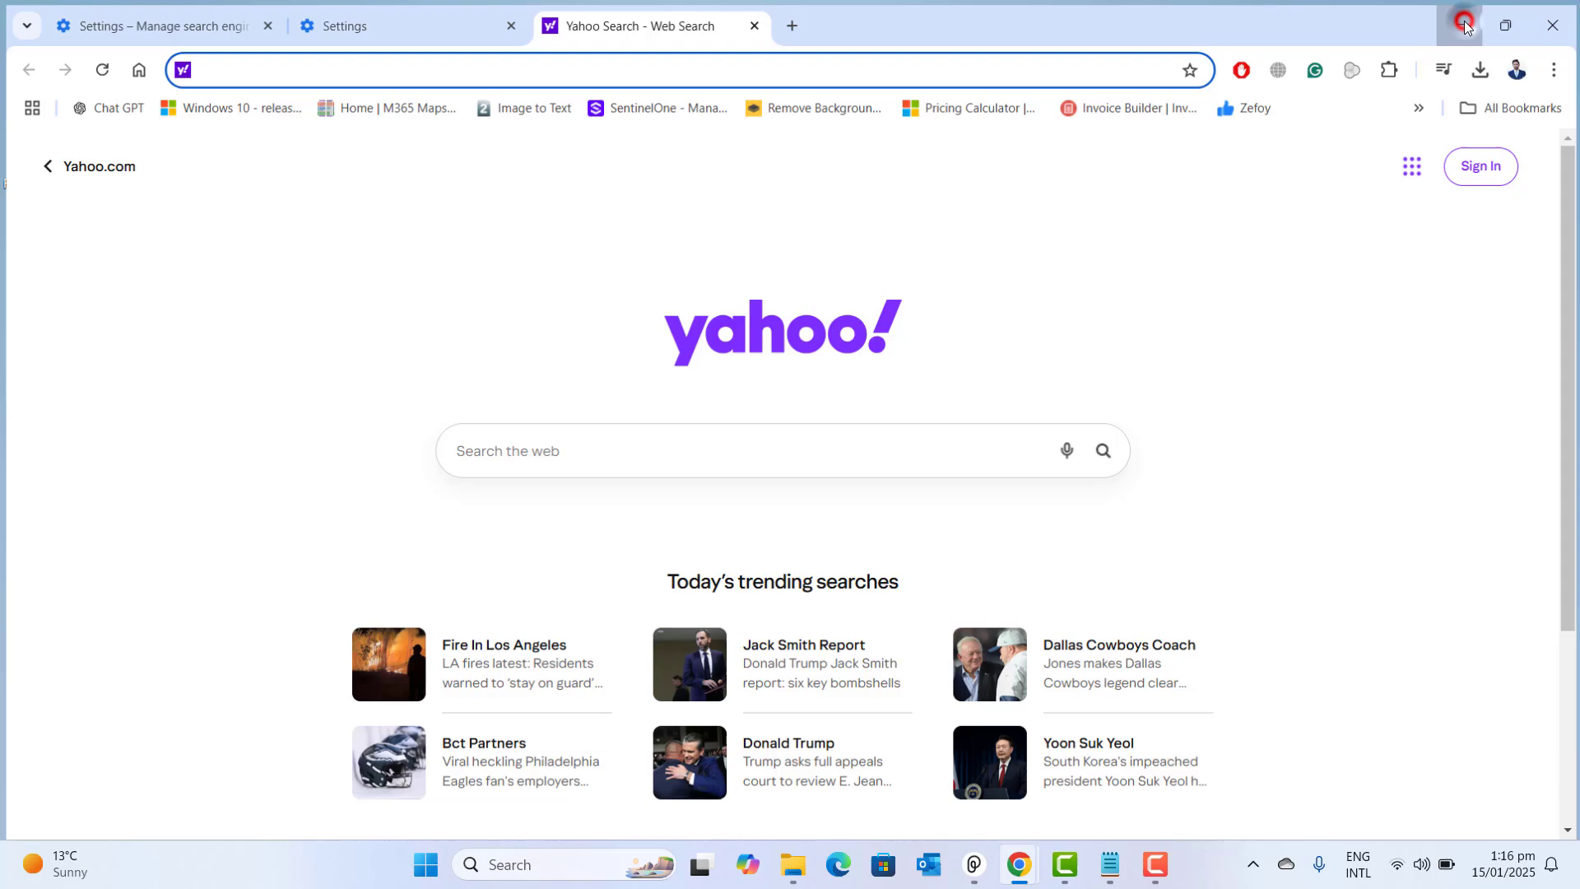
{"action": "left_click", "coordinate": [675, 450]}
{"action": "double_click", "coordinate": [23, 756]}
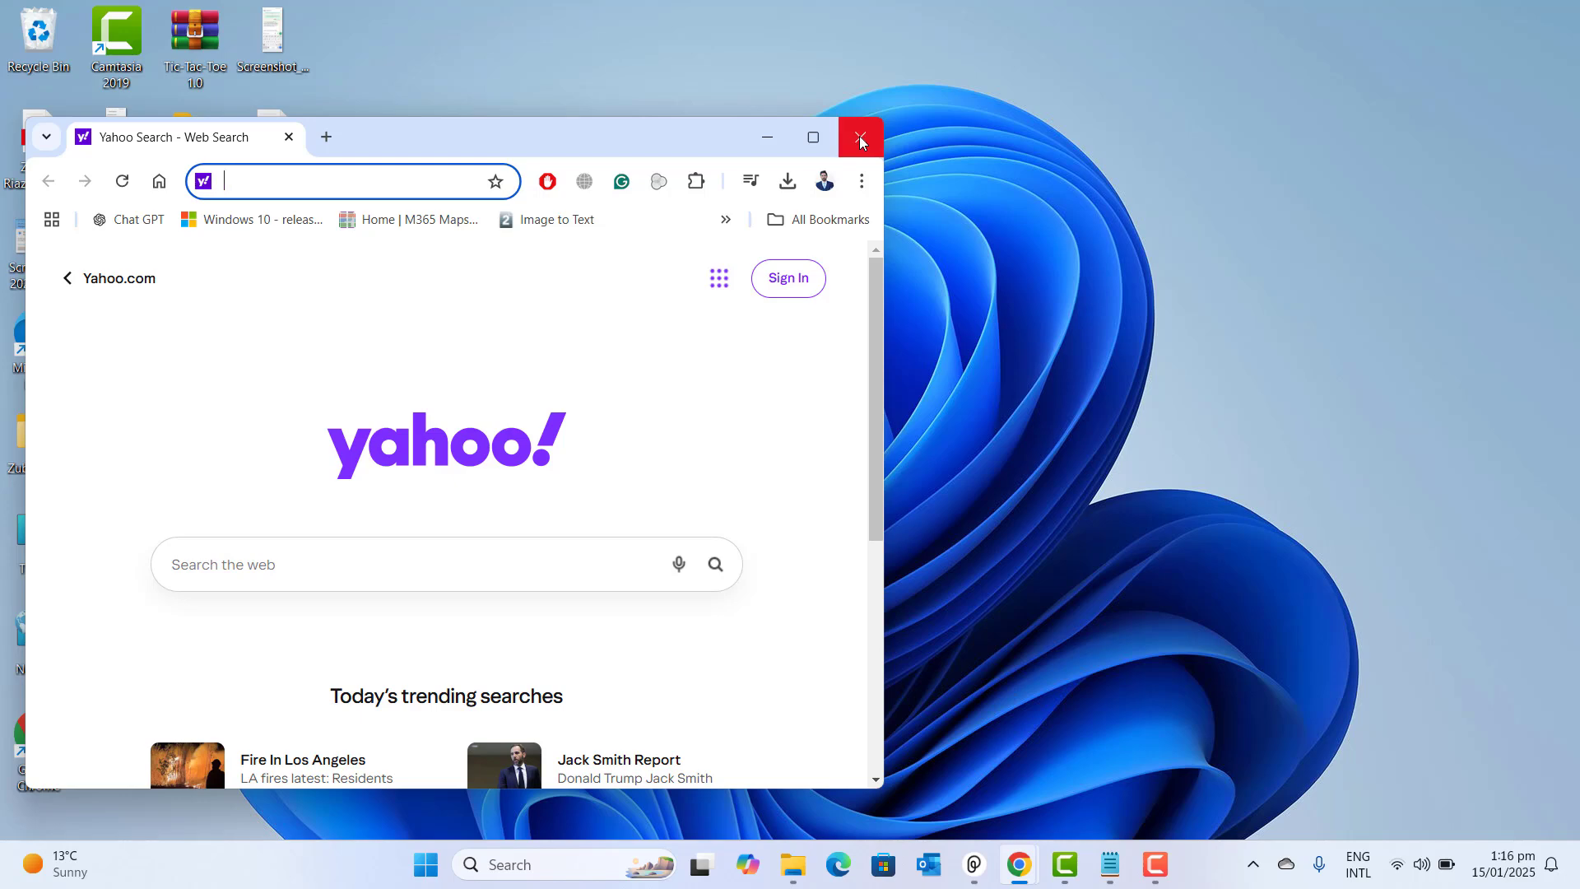
{"action": "left_click", "coordinate": [808, 146]}
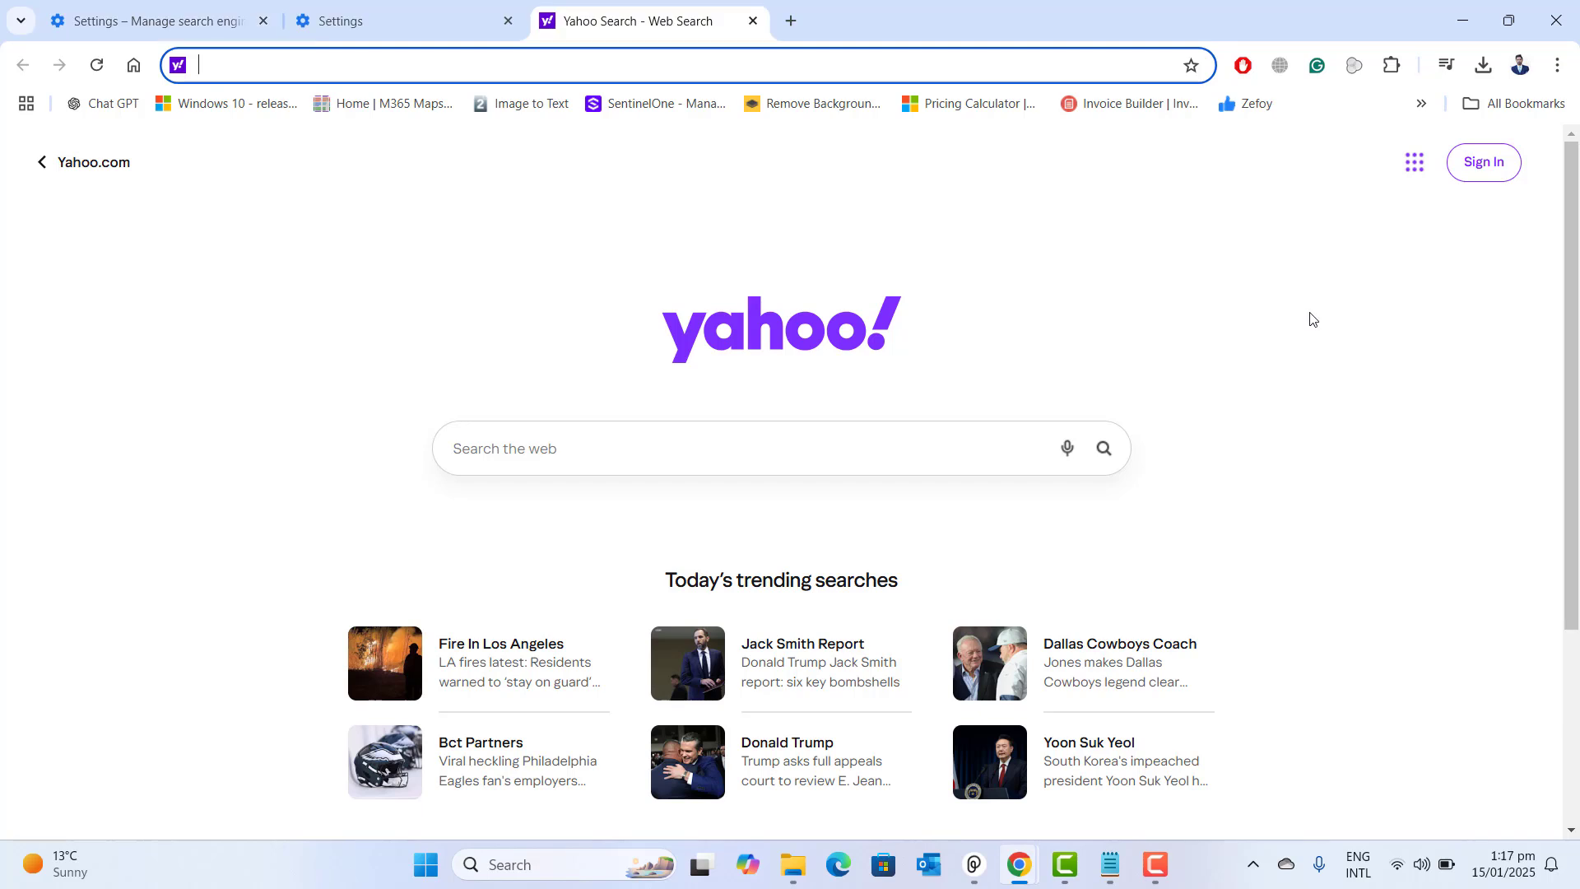
- Go to Chrome's Extensions page through Settings
{"action": "left_click", "coordinate": [1564, 73]}
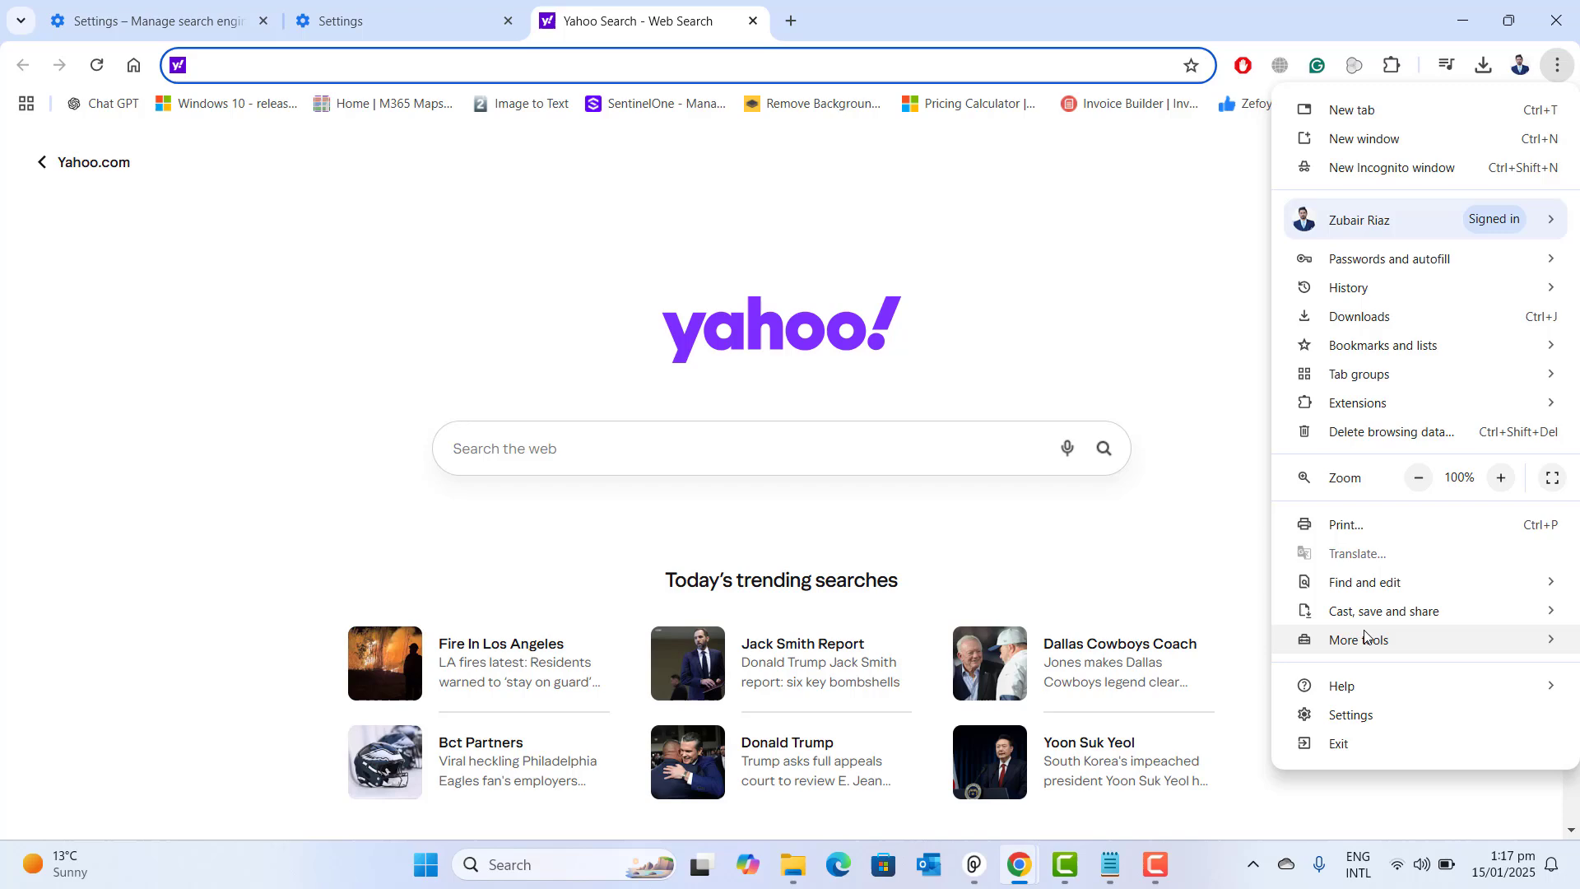
{"action": "left_click", "coordinate": [1365, 710]}
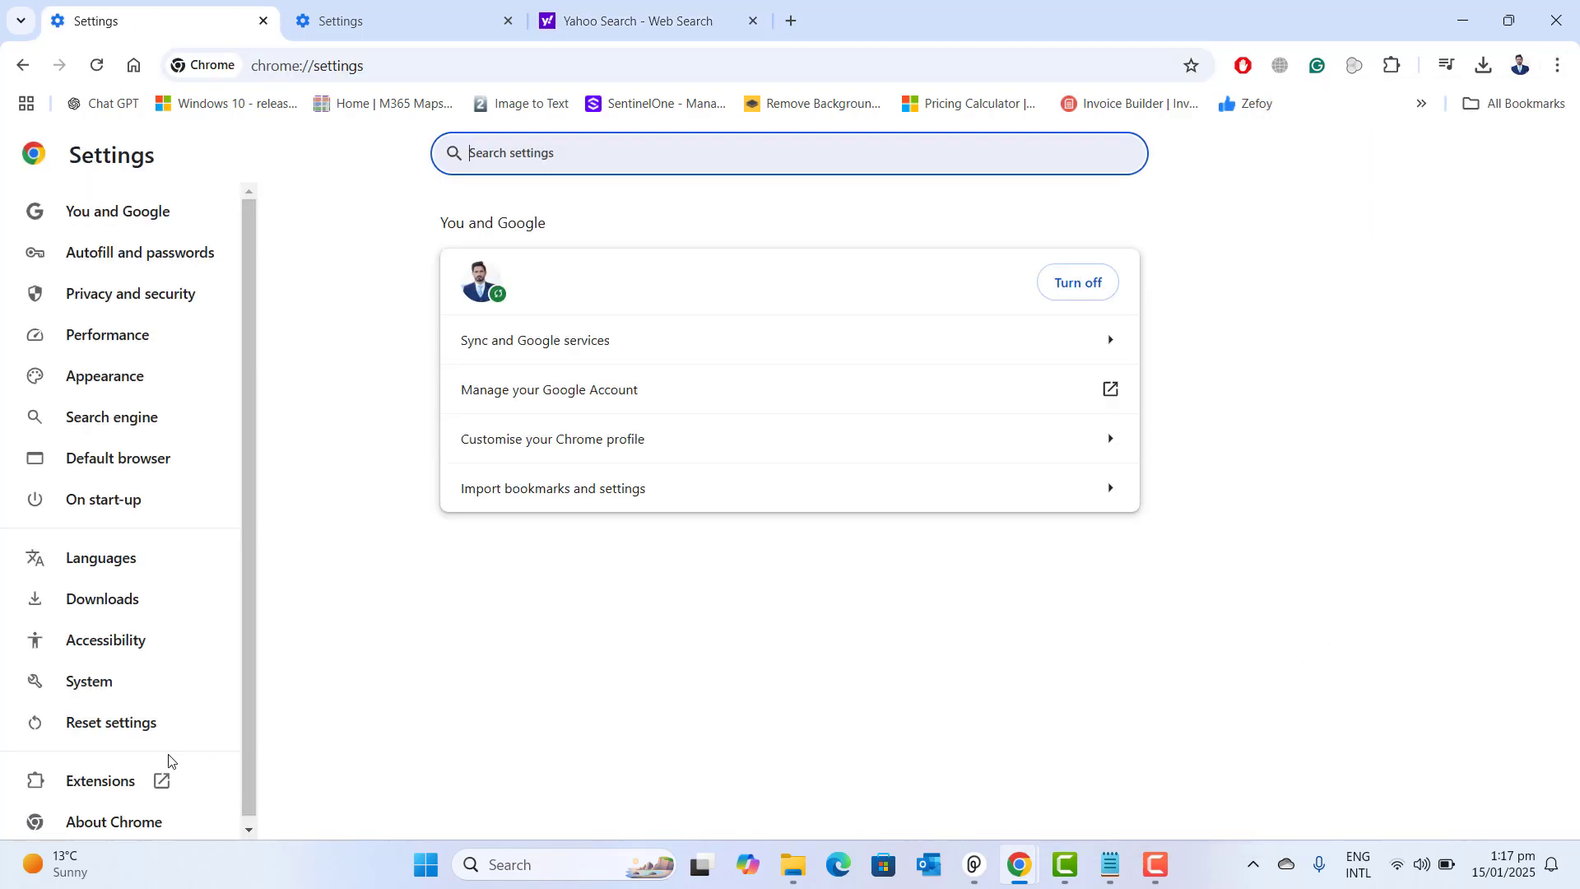
{"action": "left_click", "coordinate": [112, 786]}
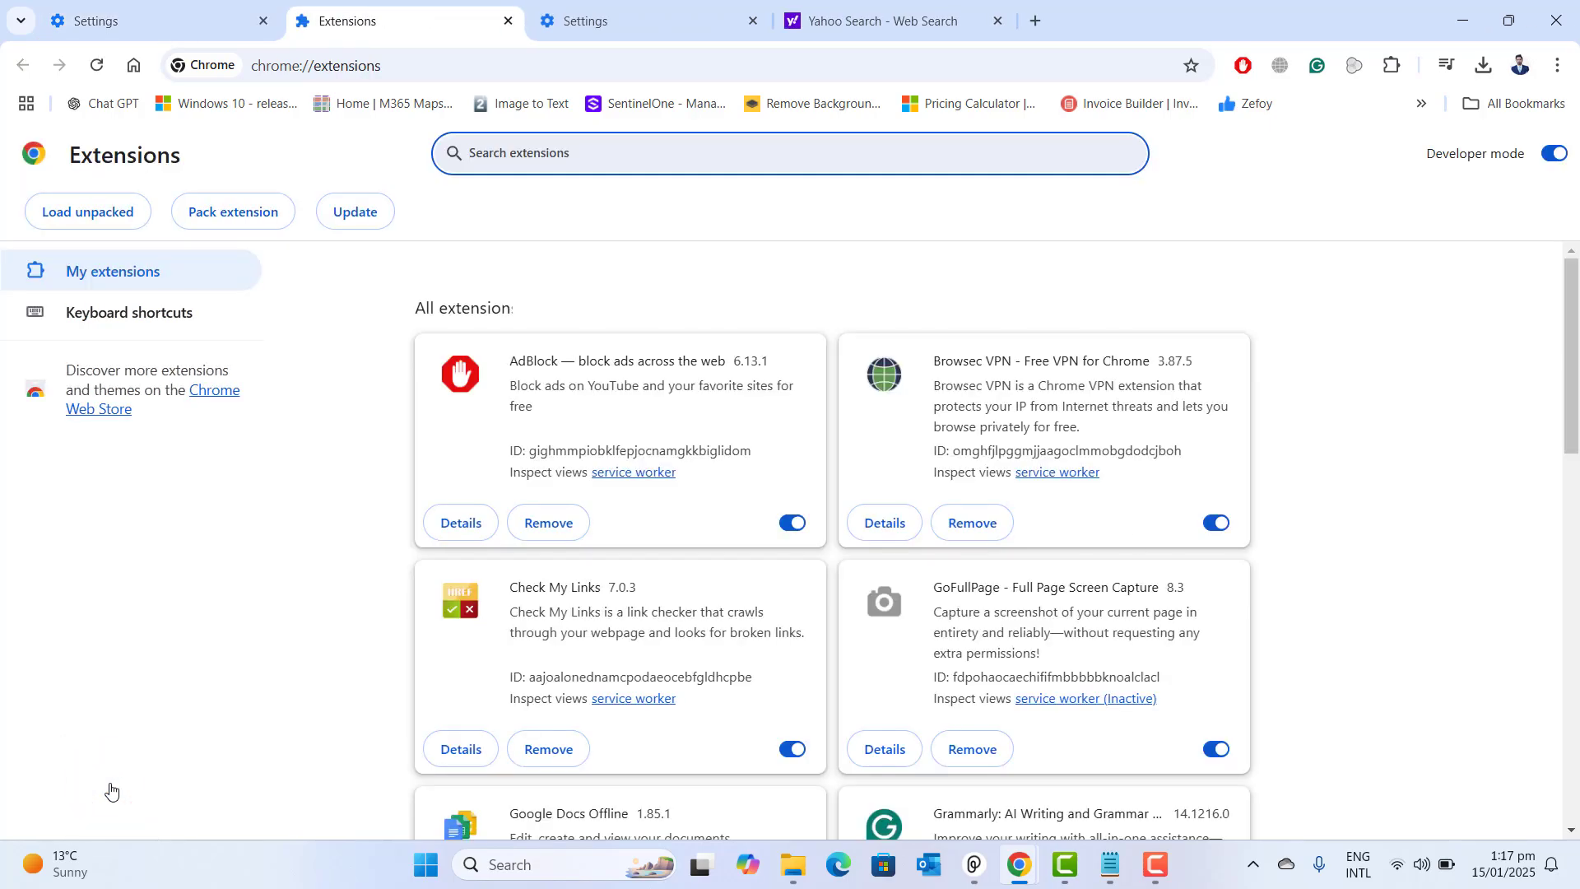
{"action": "mouse_move", "coordinate": [1569, 412]}
{"action": "left_mouse_down"}
{"action": "mouse_move", "coordinate": [1568, 856]}
{"action": "mouse_move", "coordinate": [1576, 383]}
{"action": "left_mouse_up"}
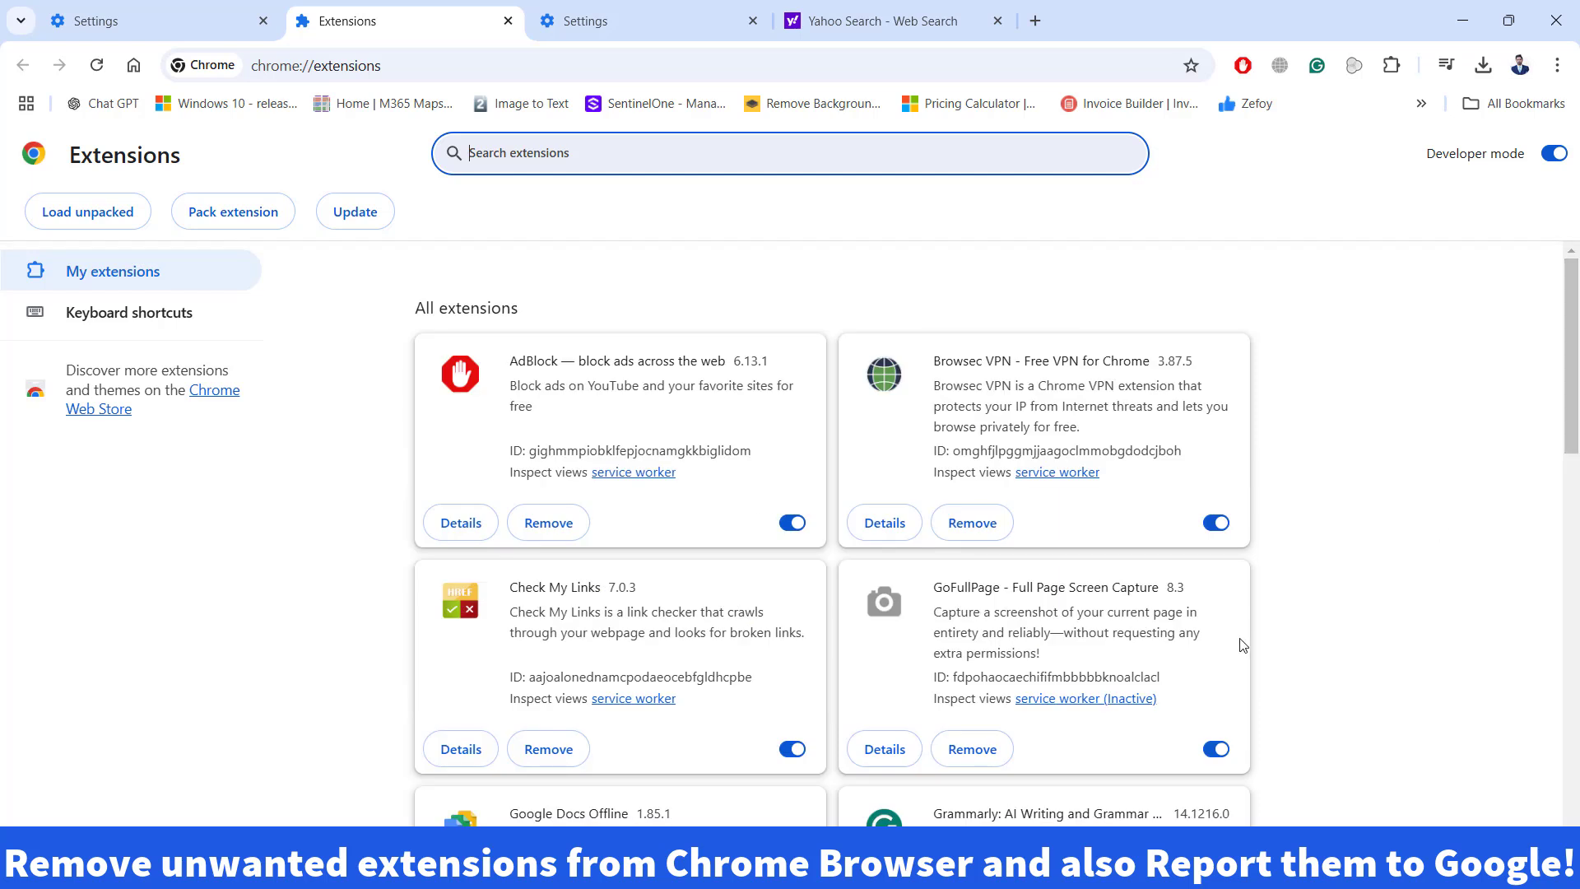
- Turn off the Browsec VPN extension's toggle, leaving it disabled
{"action": "left_click", "coordinate": [1211, 527]}
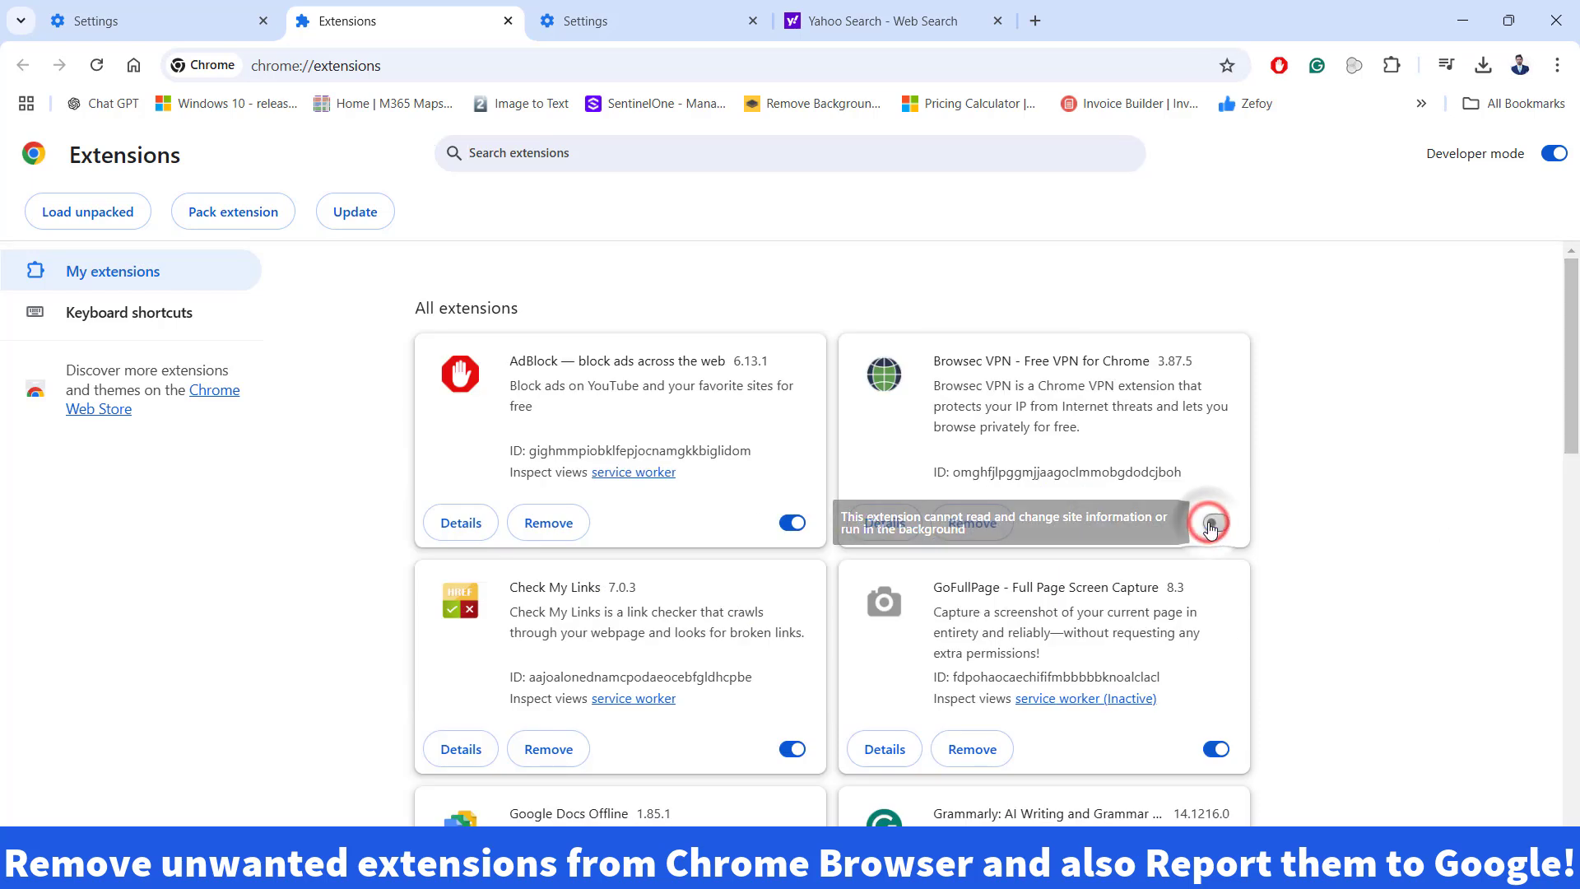
{"action": "left_click", "coordinate": [1227, 523]}
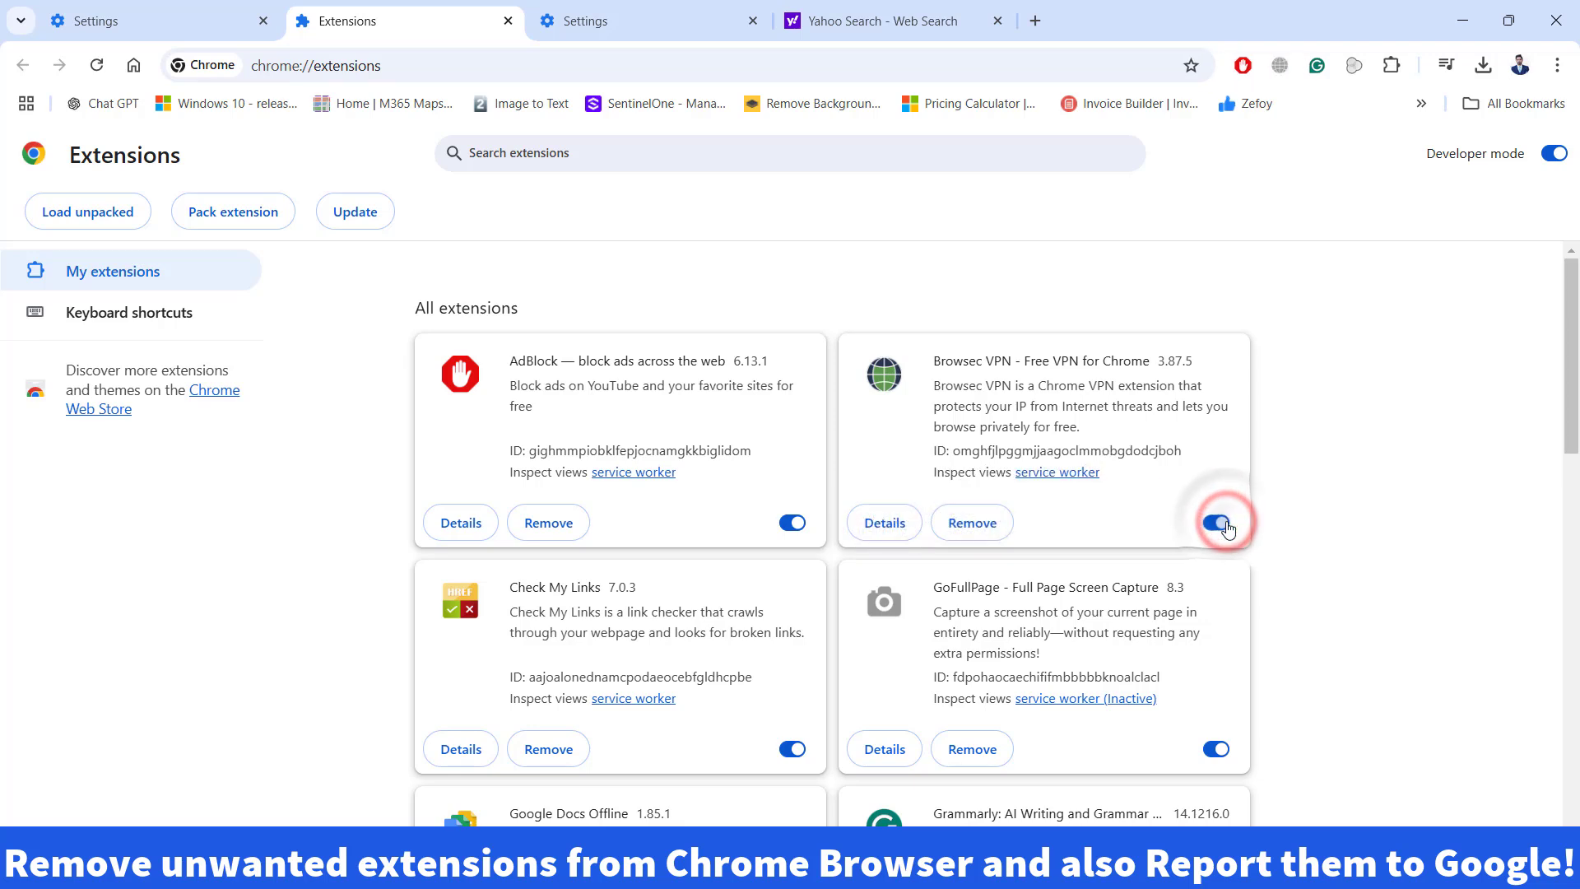
{"action": "left_click", "coordinate": [1226, 525]}
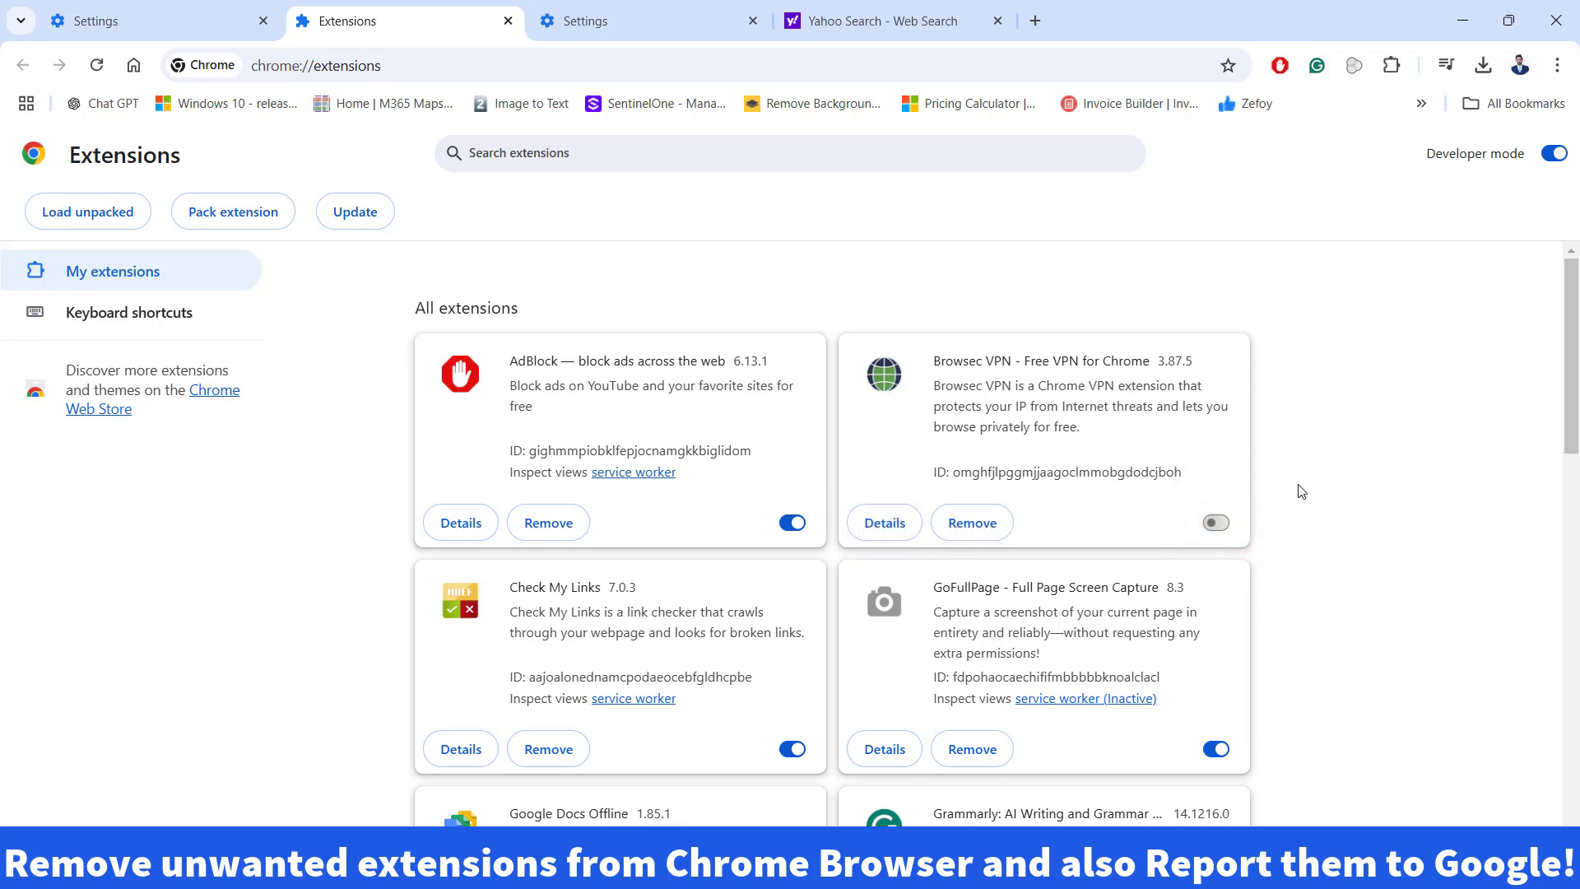
{"action": "left_click_drag", "start_coordinate": [1568, 396], "coordinate": [1566, 465]}
{"action": "left_click", "coordinate": [1397, 428]}
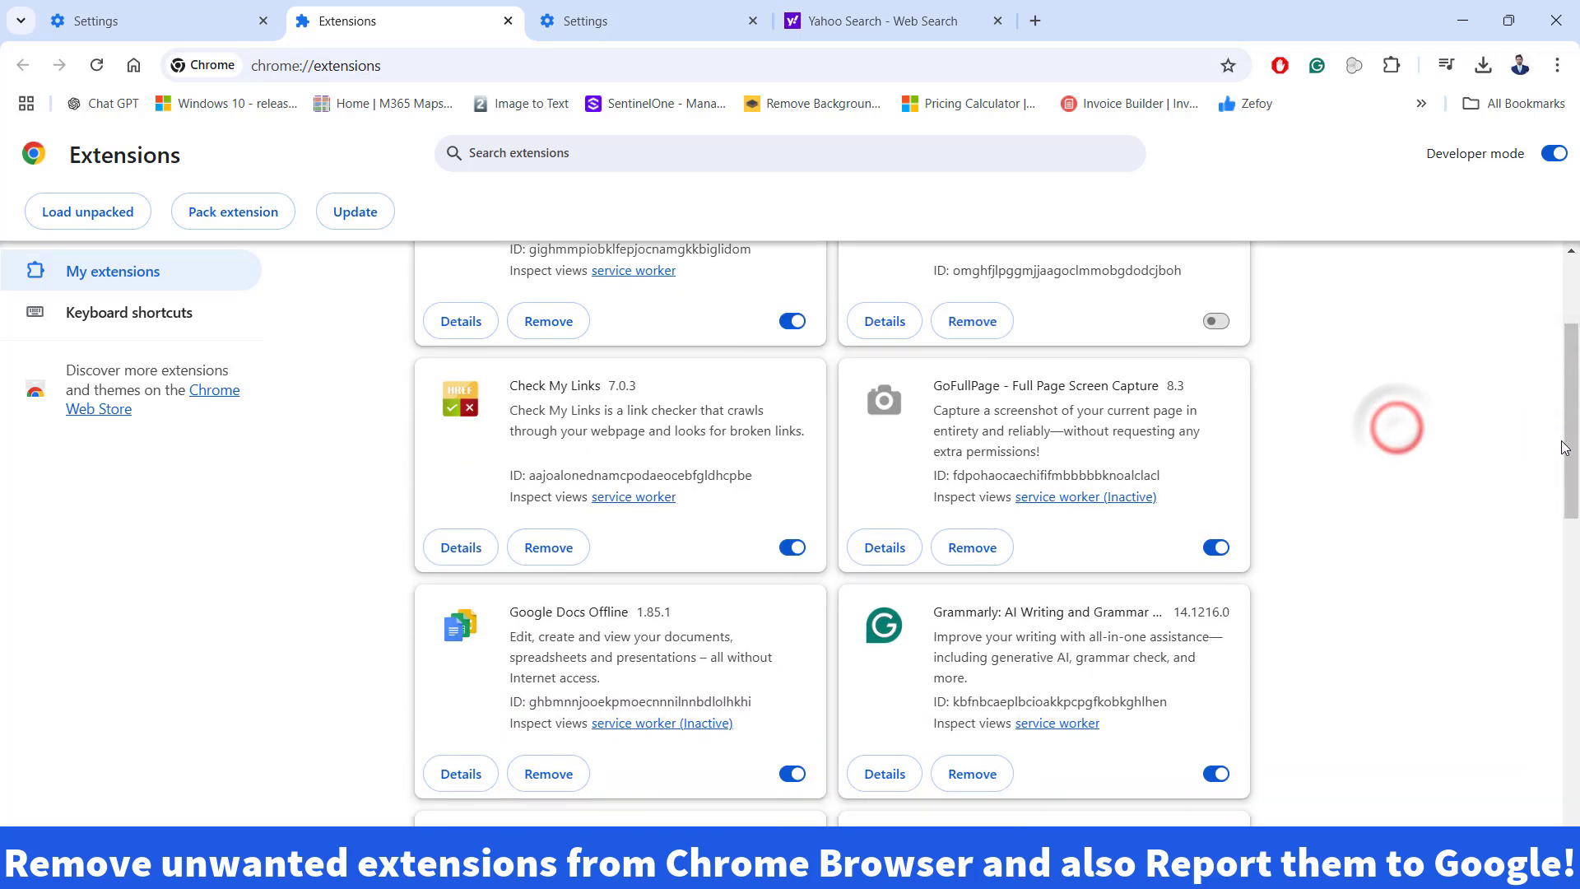
{"action": "left_click_drag", "start_coordinate": [1568, 503], "coordinate": [1567, 437]}
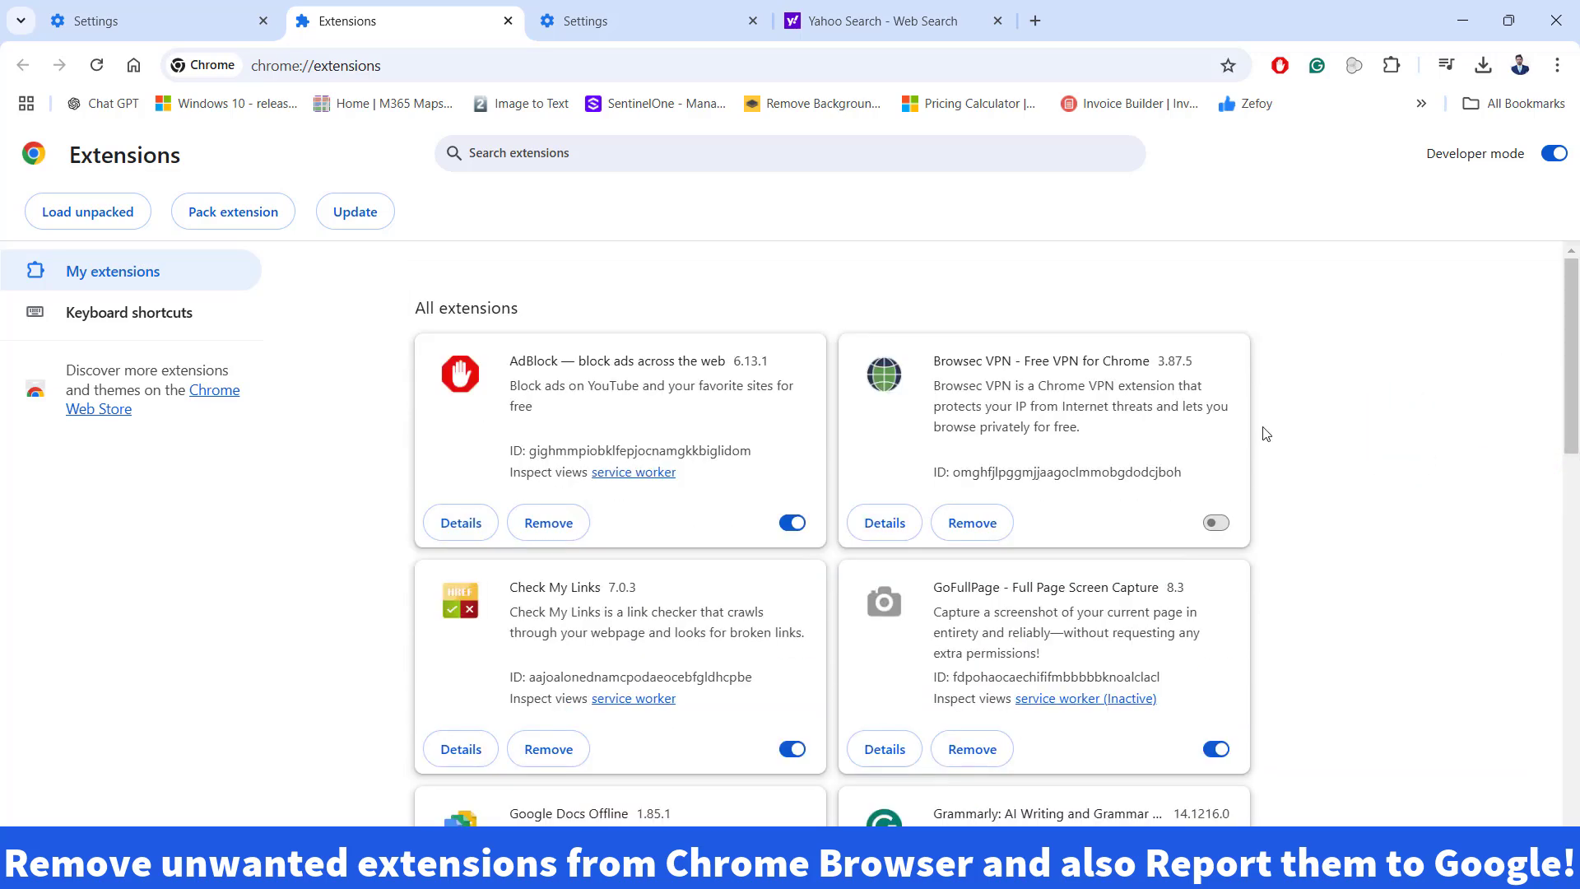
{"action": "left_click", "coordinate": [1226, 531]}
{"action": "left_click", "coordinate": [1217, 524]}
{"action": "left_click", "coordinate": [1216, 524]}
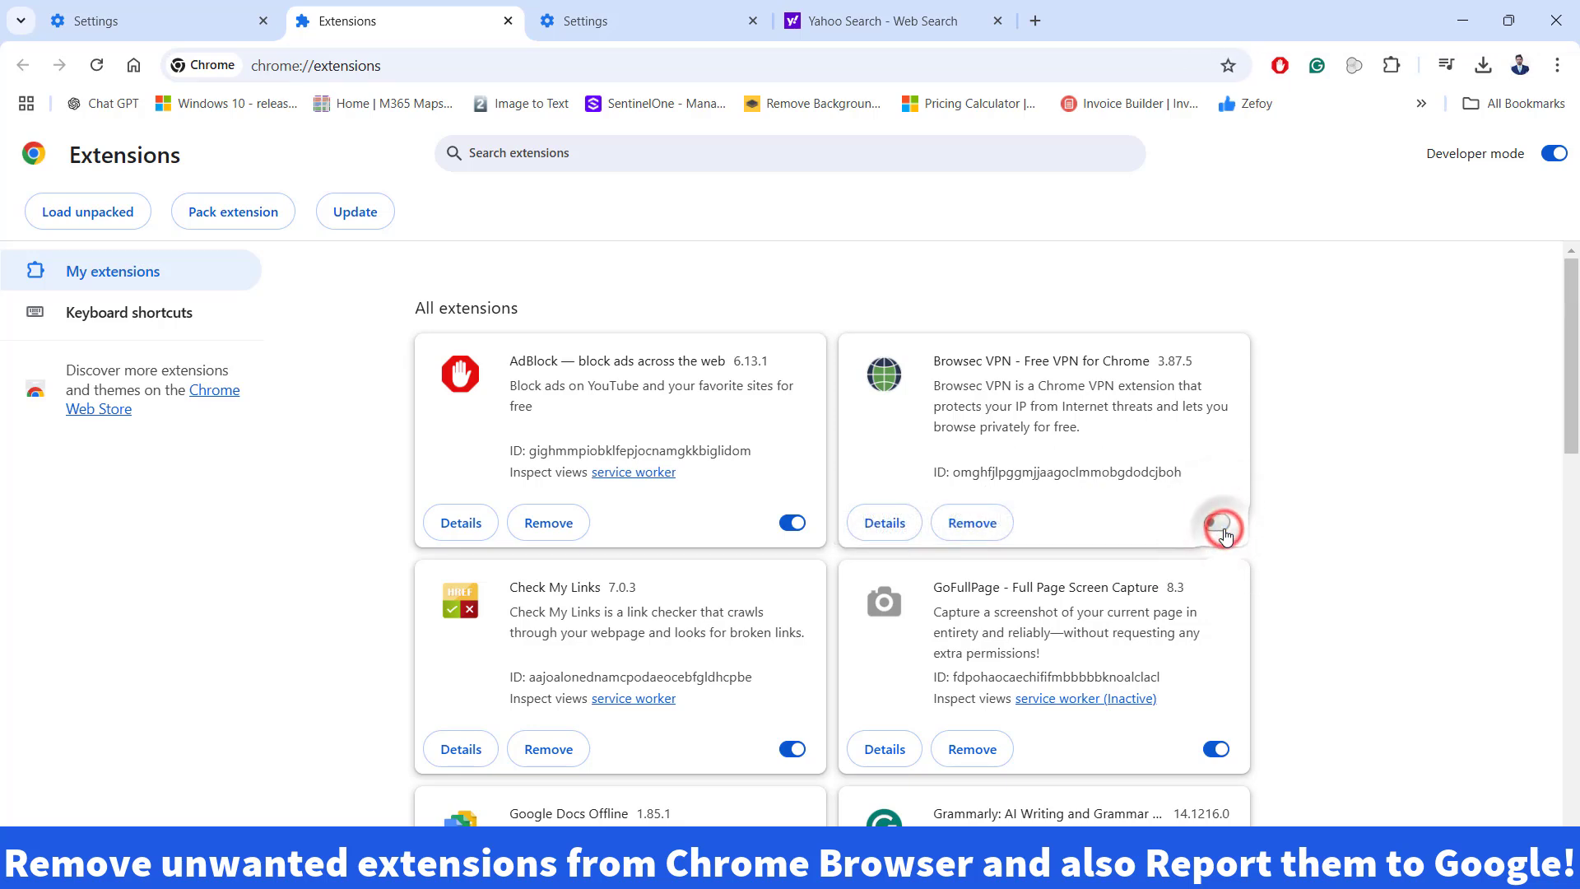
- Start removing Browsec VPN and tick Report abuse in the confirmation
{"action": "left_click", "coordinate": [975, 525]}
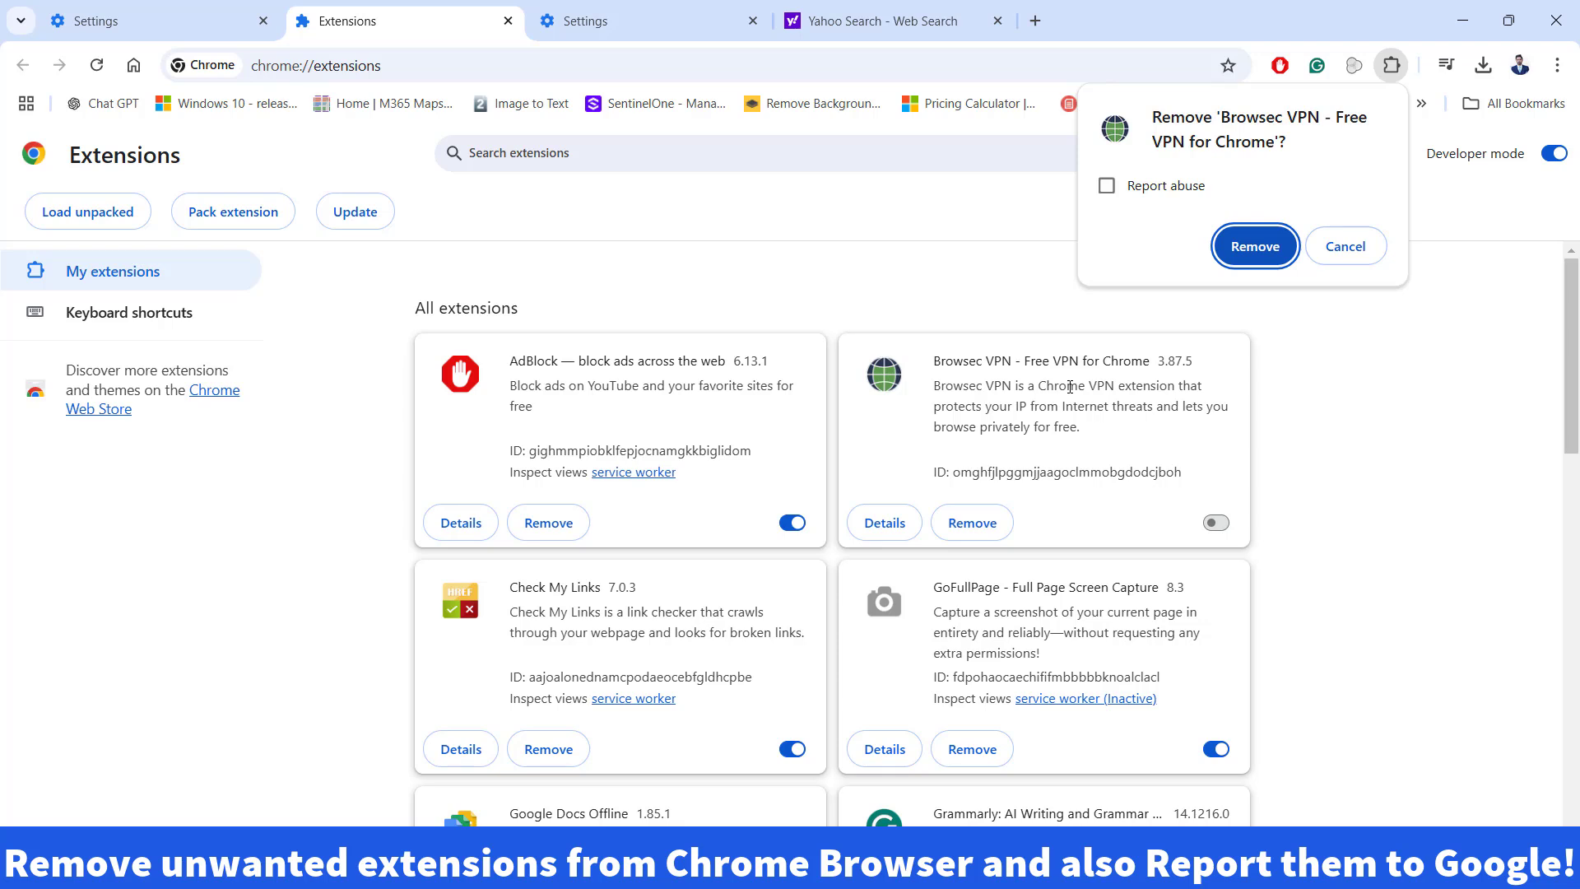
{"action": "left_click", "coordinate": [1108, 186]}
- Dismiss the removal confirmation and close the Yahoo Search tab
{"action": "key", "text": "Escape"}
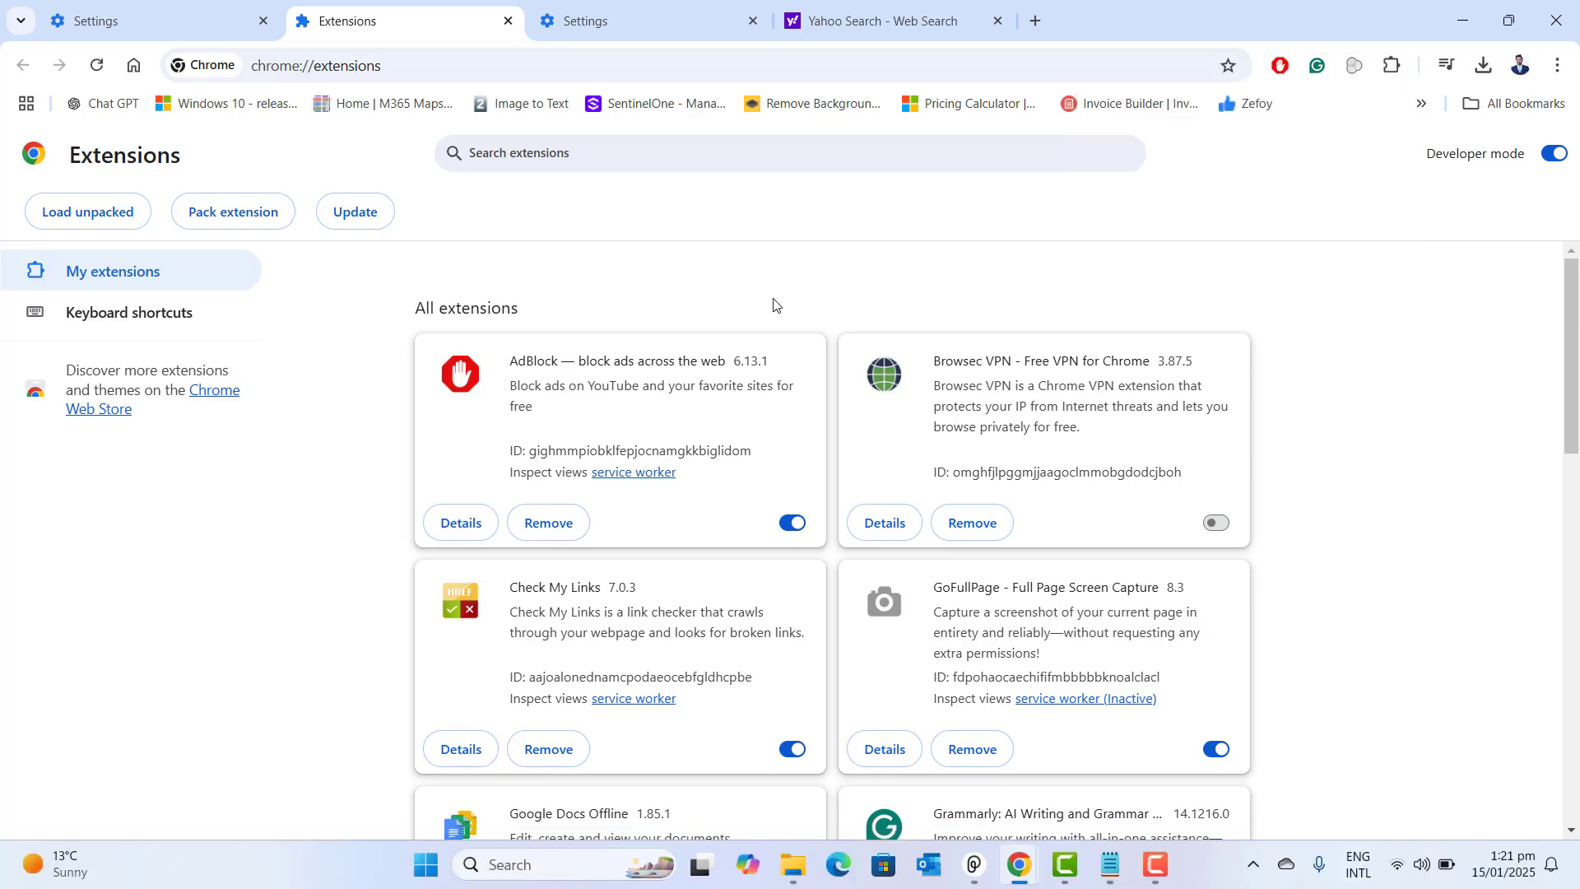
{"action": "left_click", "coordinate": [642, 29]}
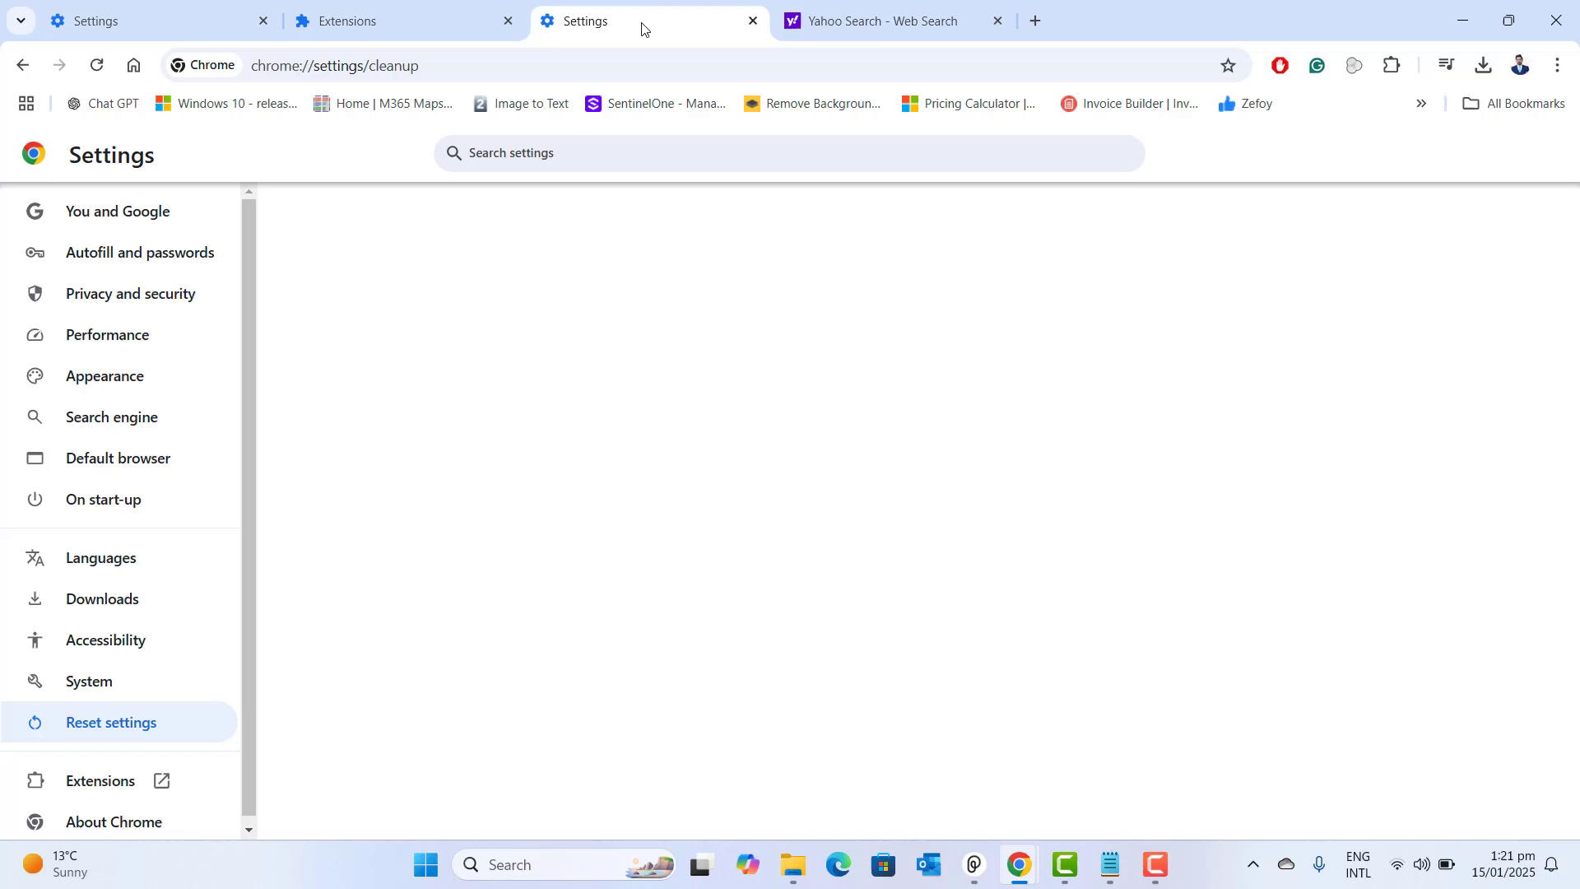
{"action": "left_click", "coordinate": [998, 21]}
- In Settings' Reset settings section, choose Restore settings to their original defaults
{"action": "left_click", "coordinate": [451, 63]}
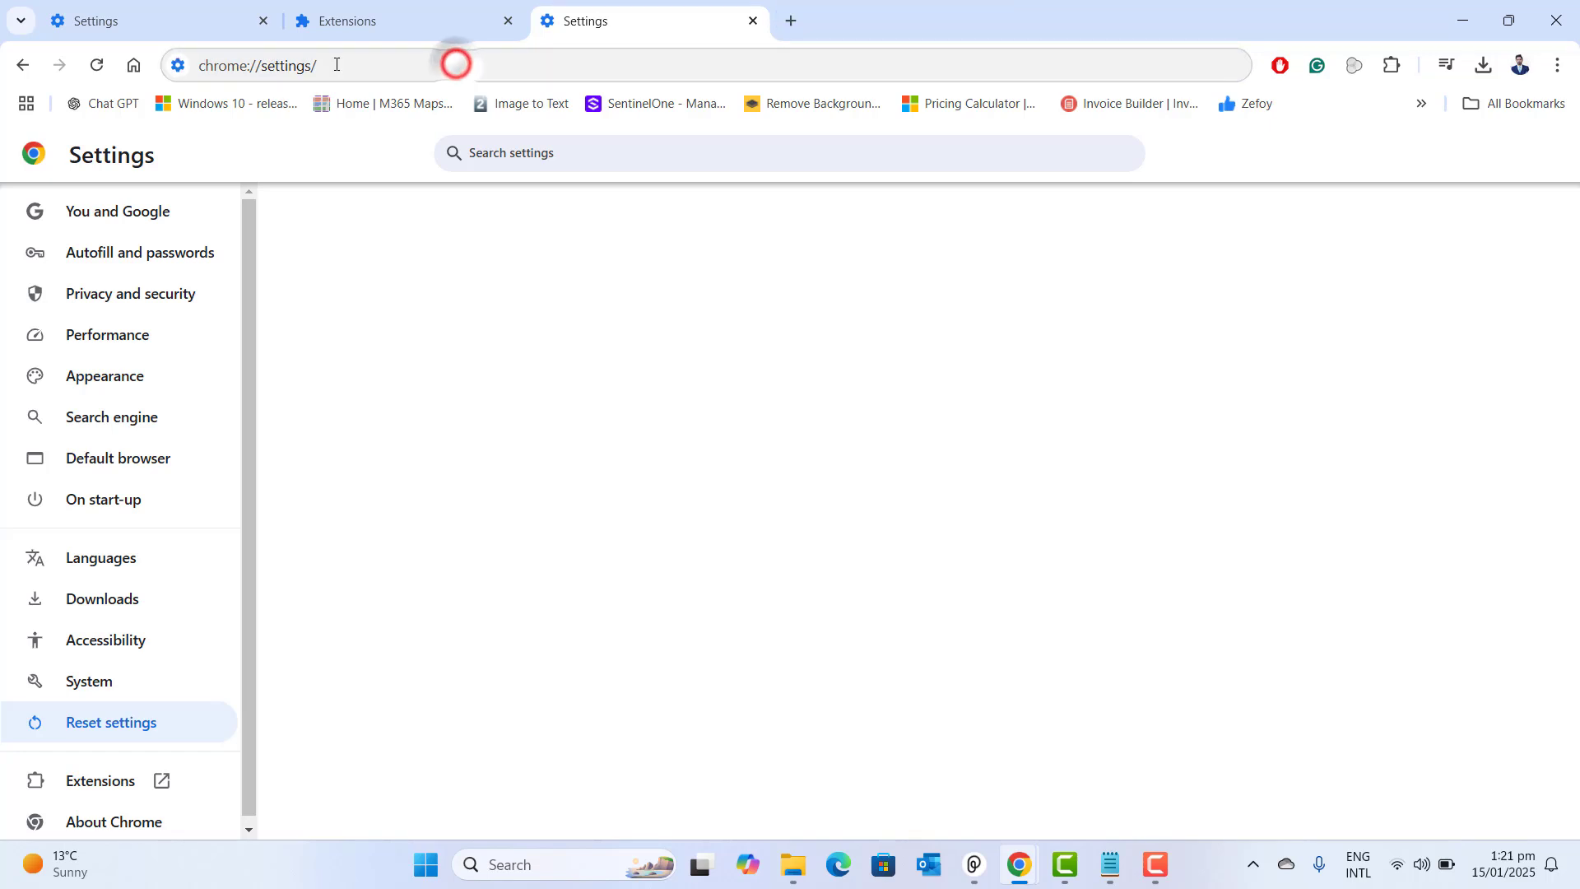
{"action": "left_click", "coordinate": [336, 64]}
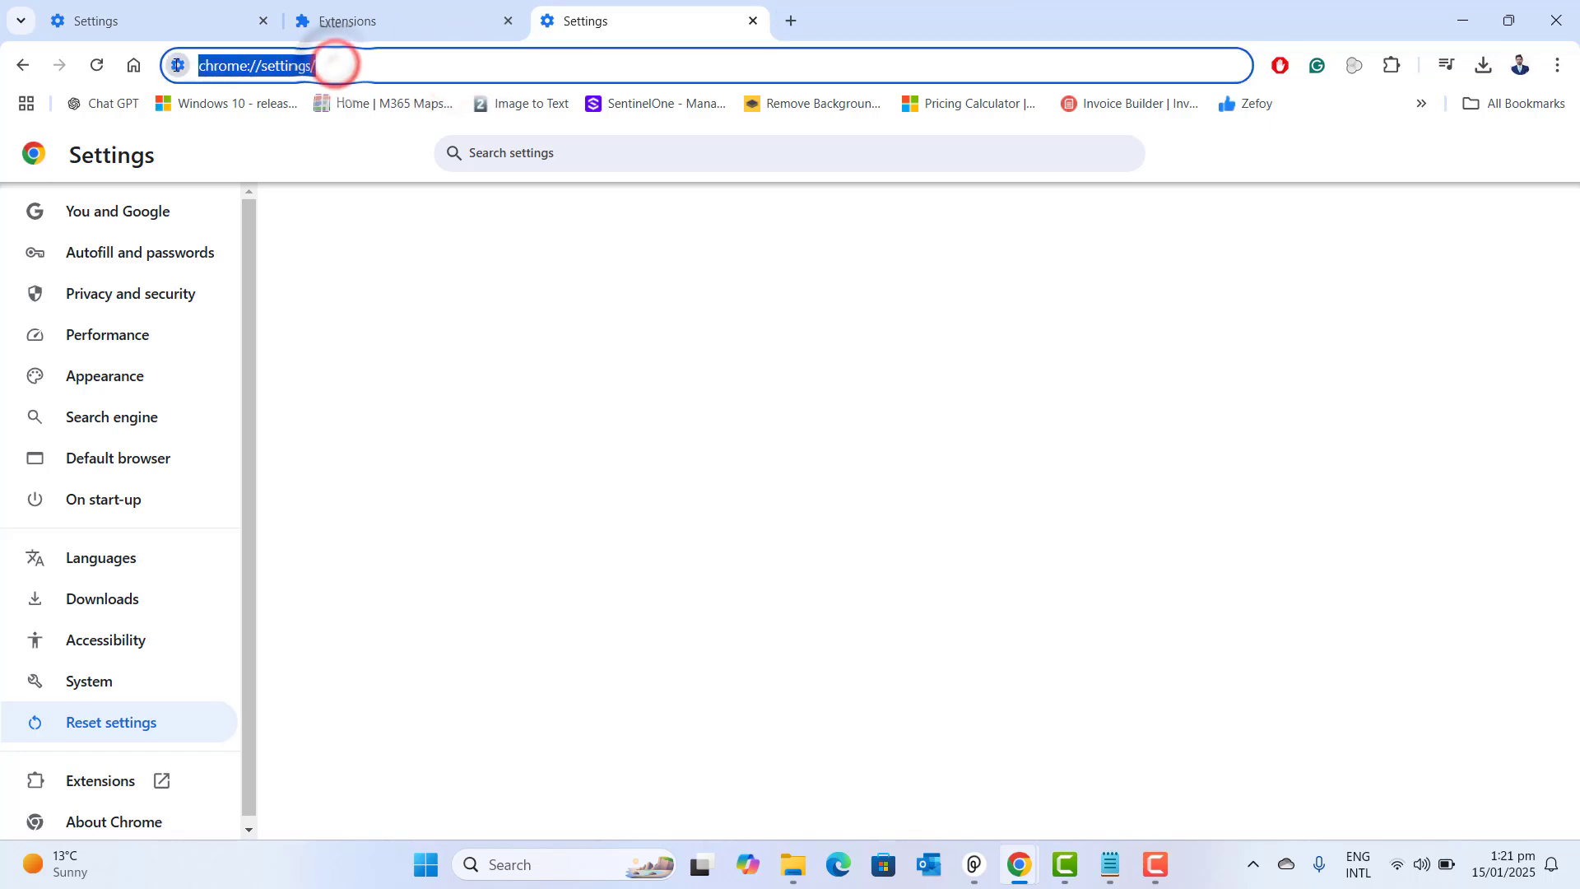
{"action": "left_click", "coordinate": [109, 733]}
{"action": "left_click", "coordinate": [109, 733]}
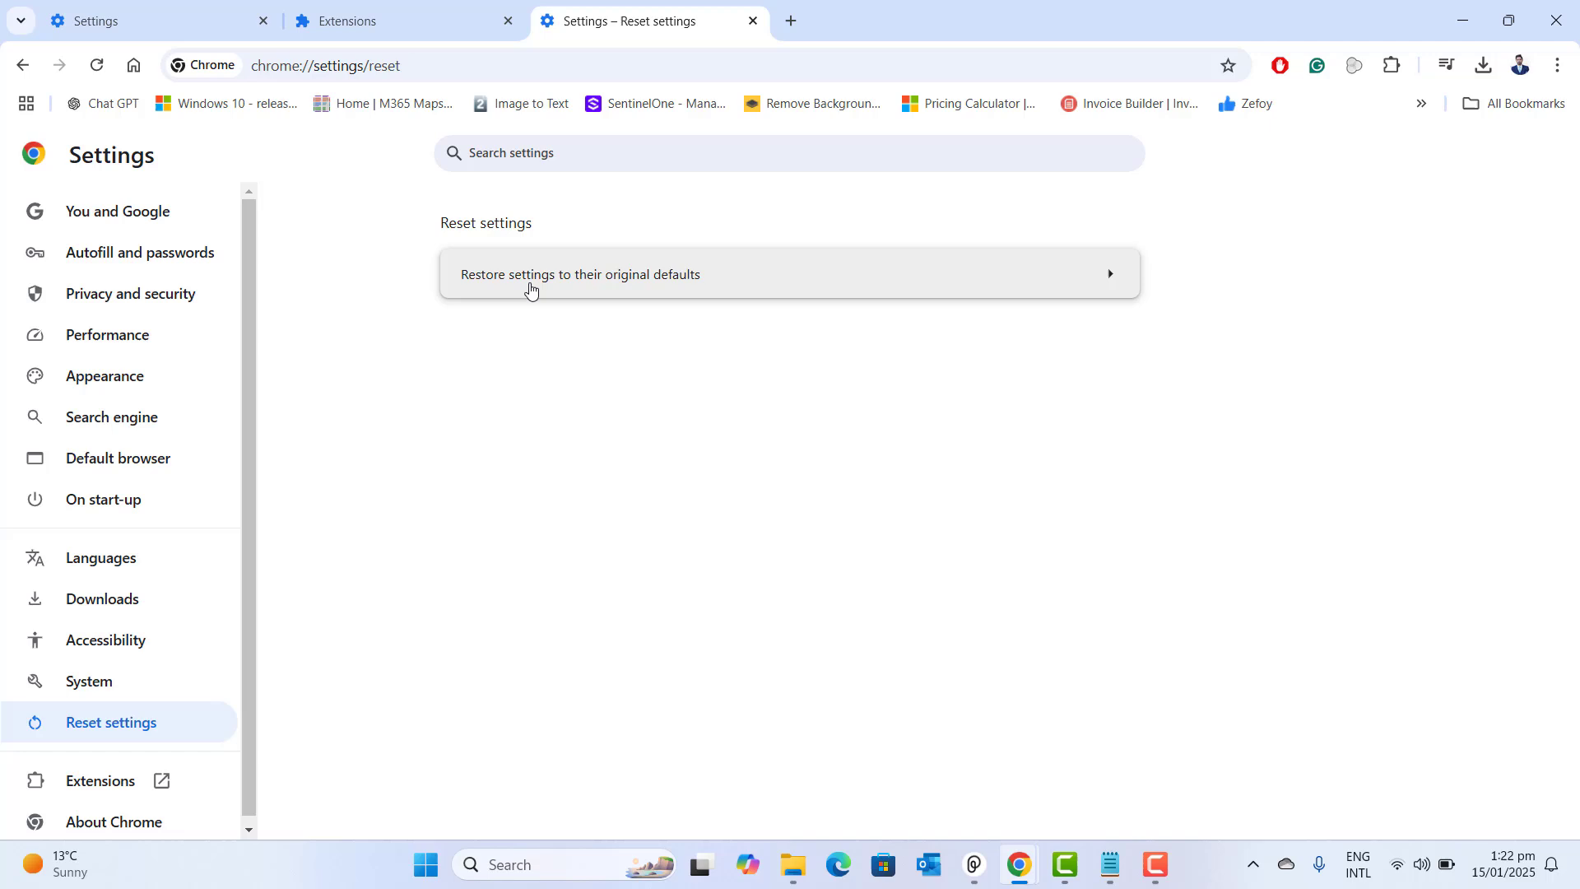
{"action": "left_click", "coordinate": [531, 288]}
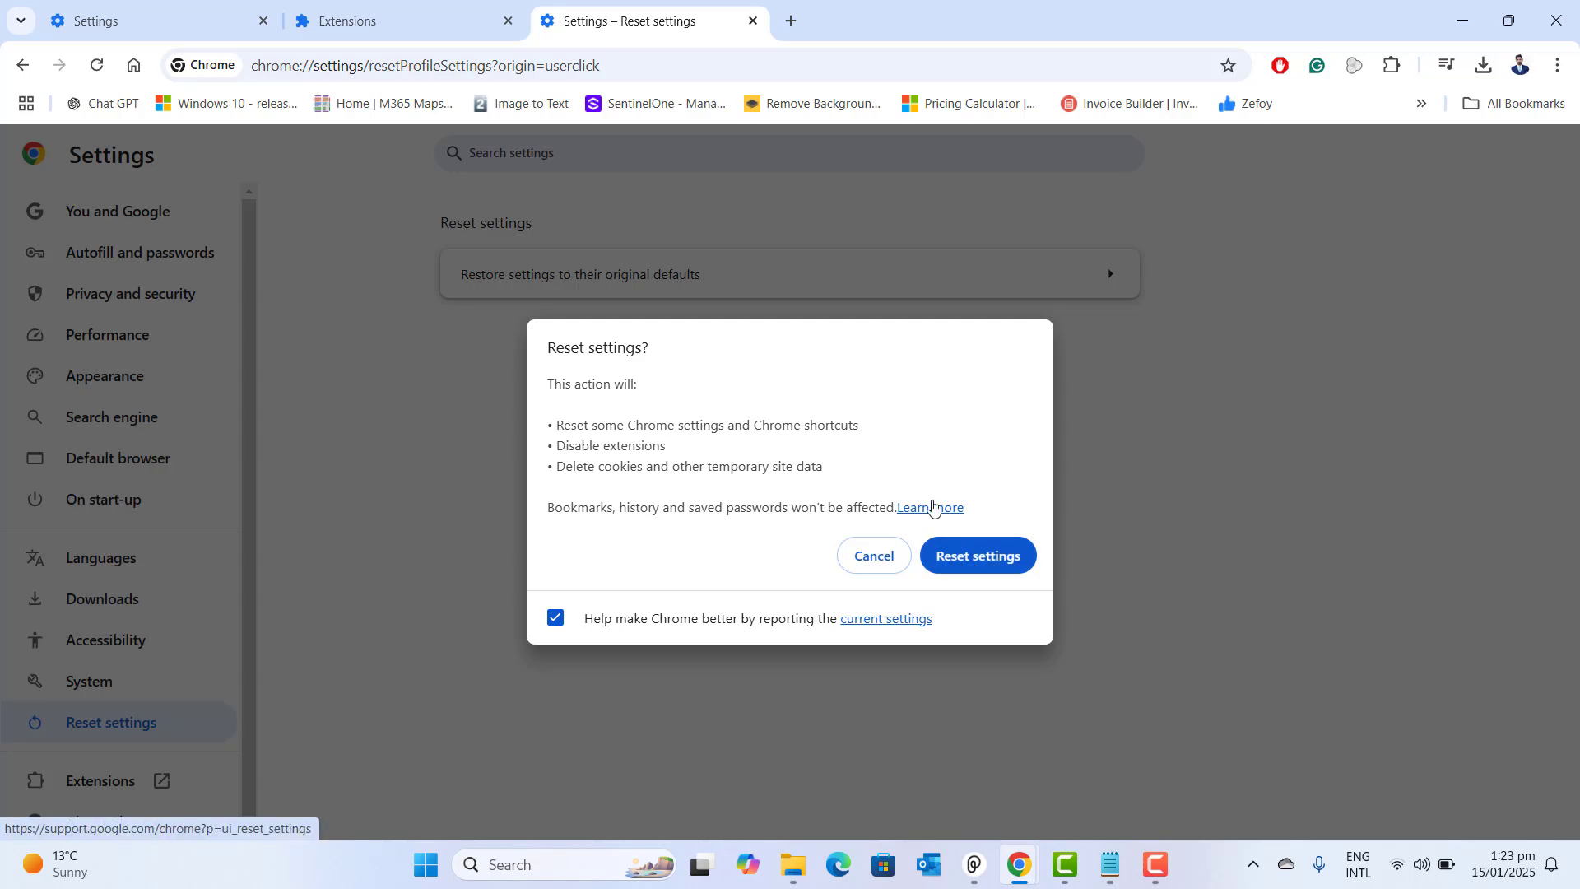
- Search 'security' to open Windows Security's Virus & threat protection
{"action": "left_click", "coordinate": [520, 862]}
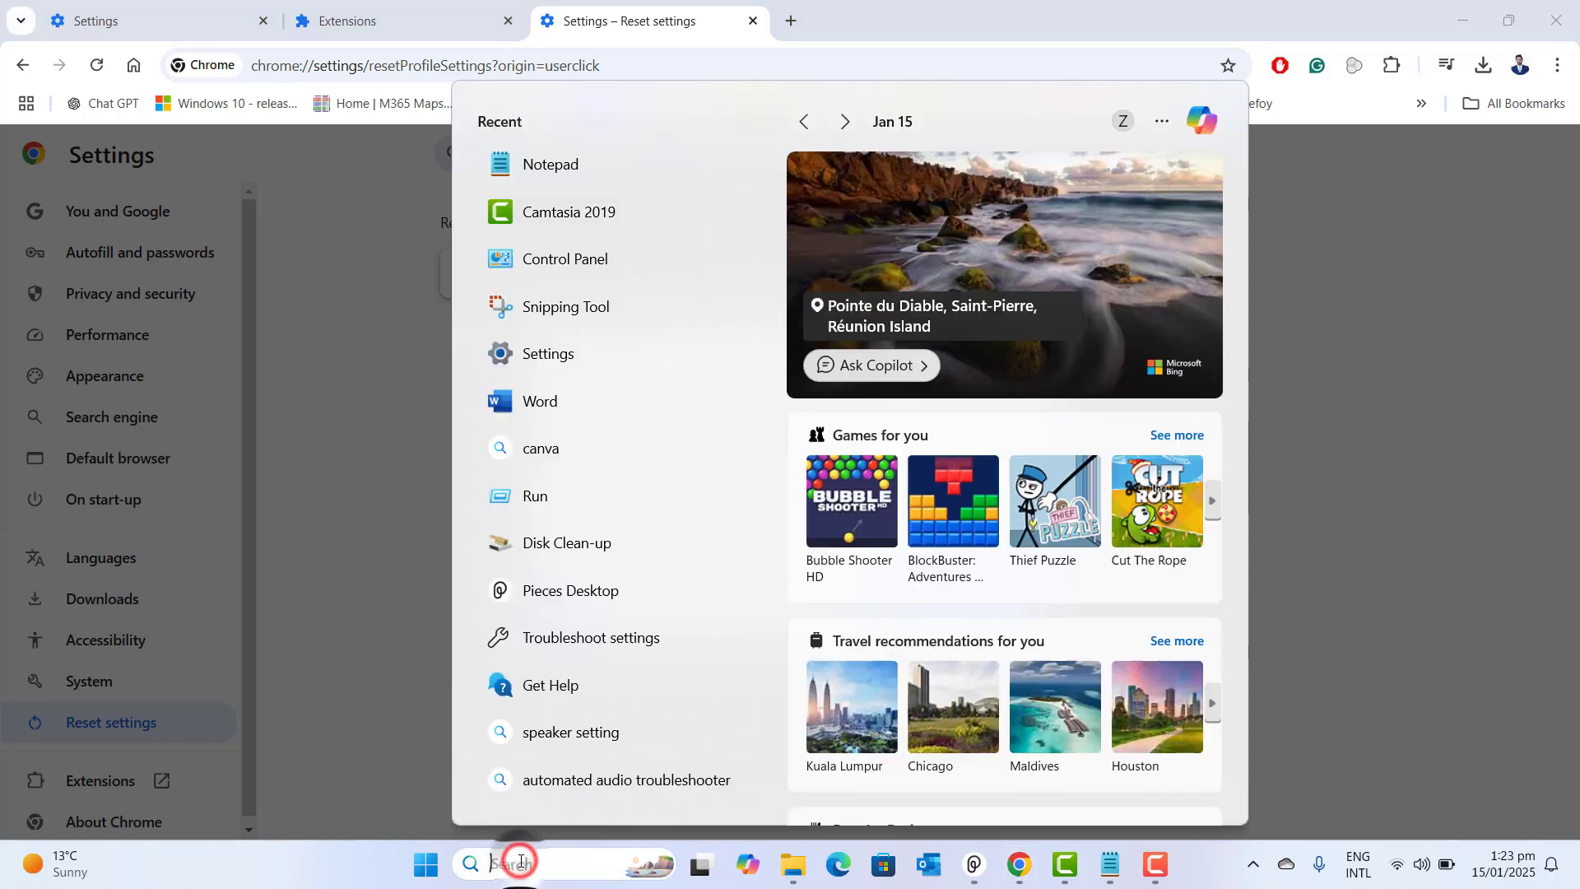
{"action": "type", "text": "securit"}
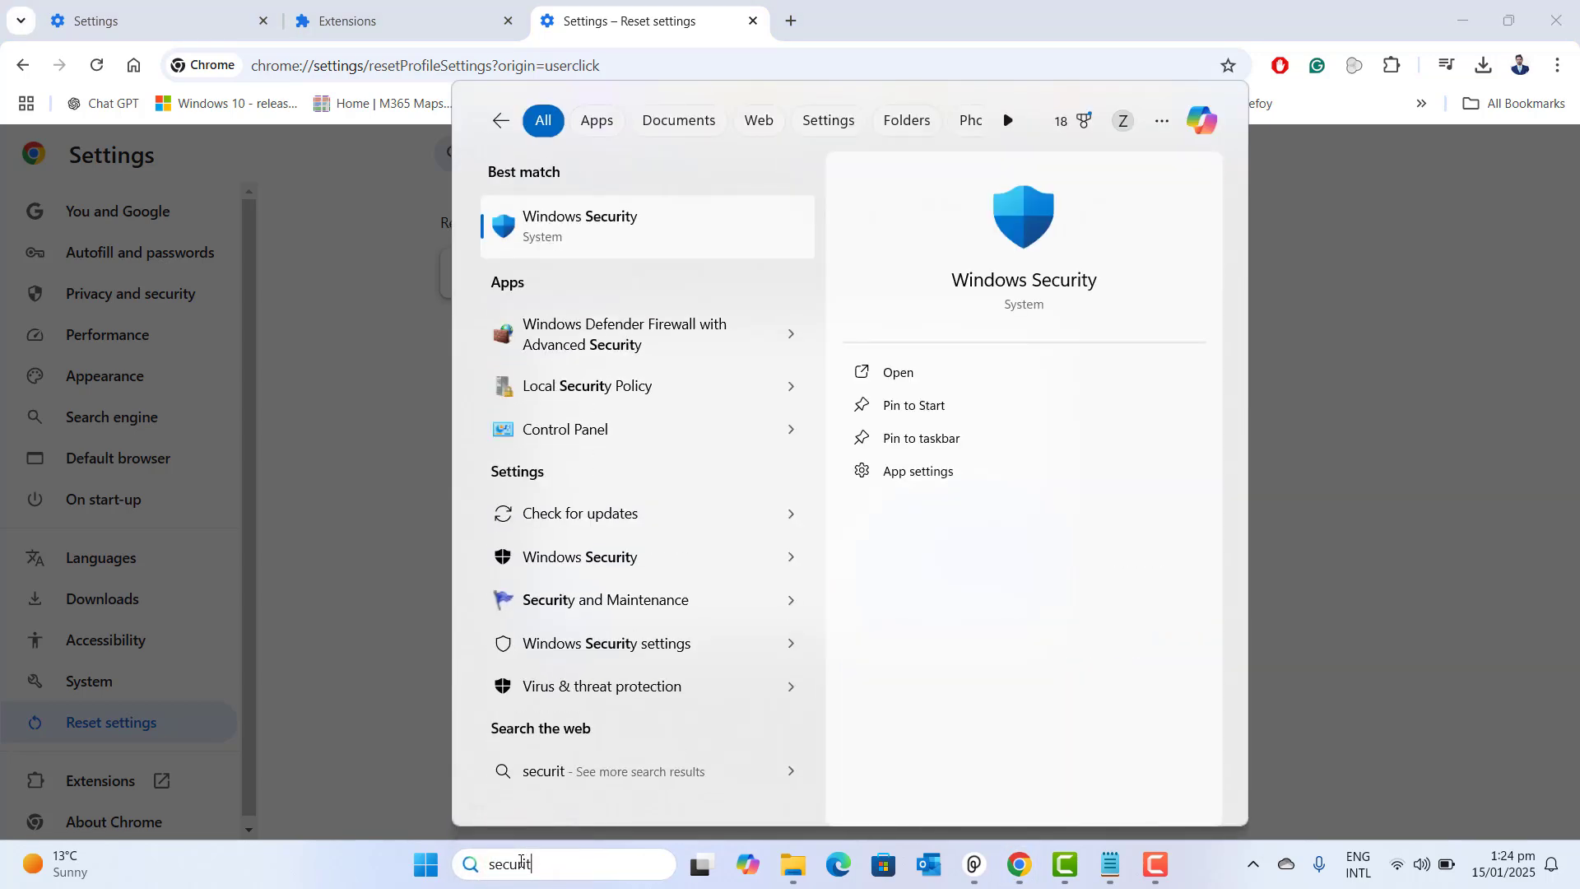
{"action": "type", "text": "y"}
{"action": "left_click", "coordinate": [593, 213]}
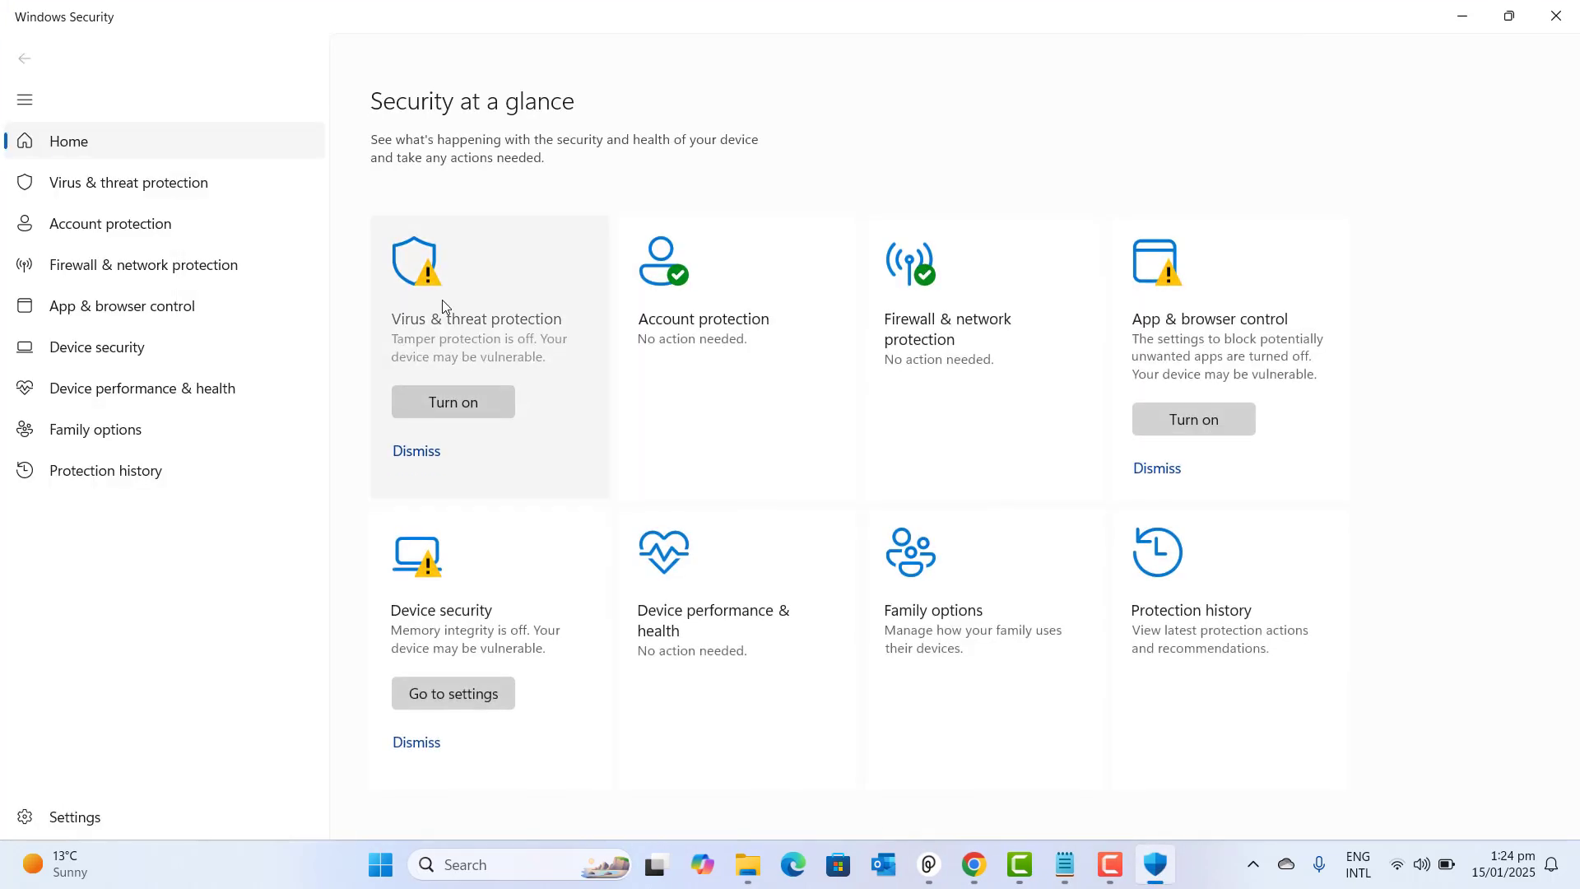
{"action": "left_click", "coordinate": [443, 299]}
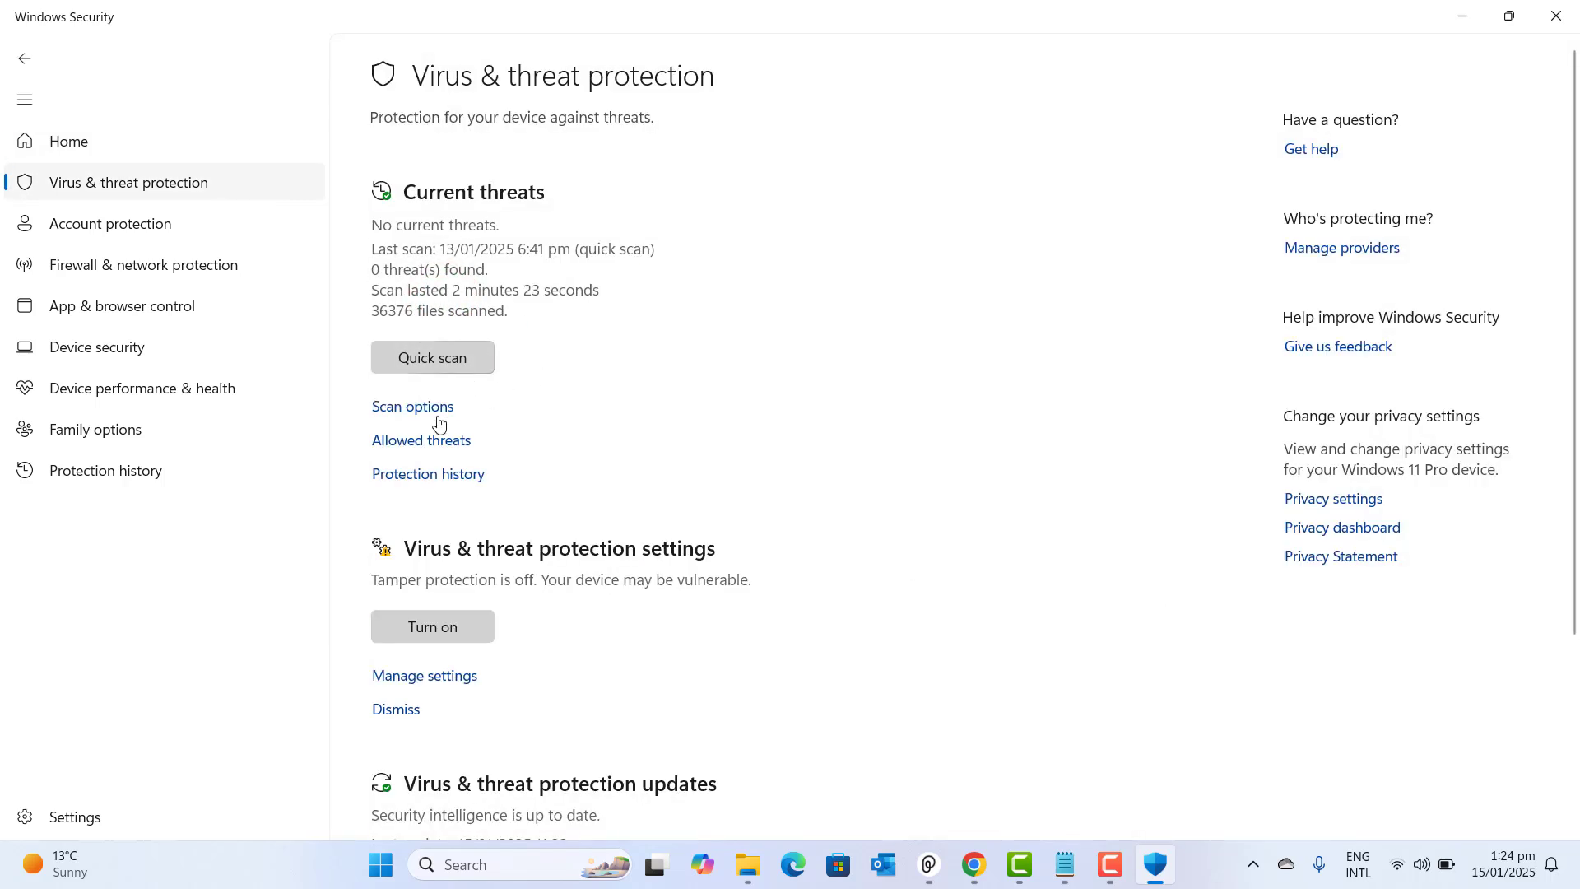
- Select Full scan under Scan options and start the scan
{"action": "left_click", "coordinate": [413, 409]}
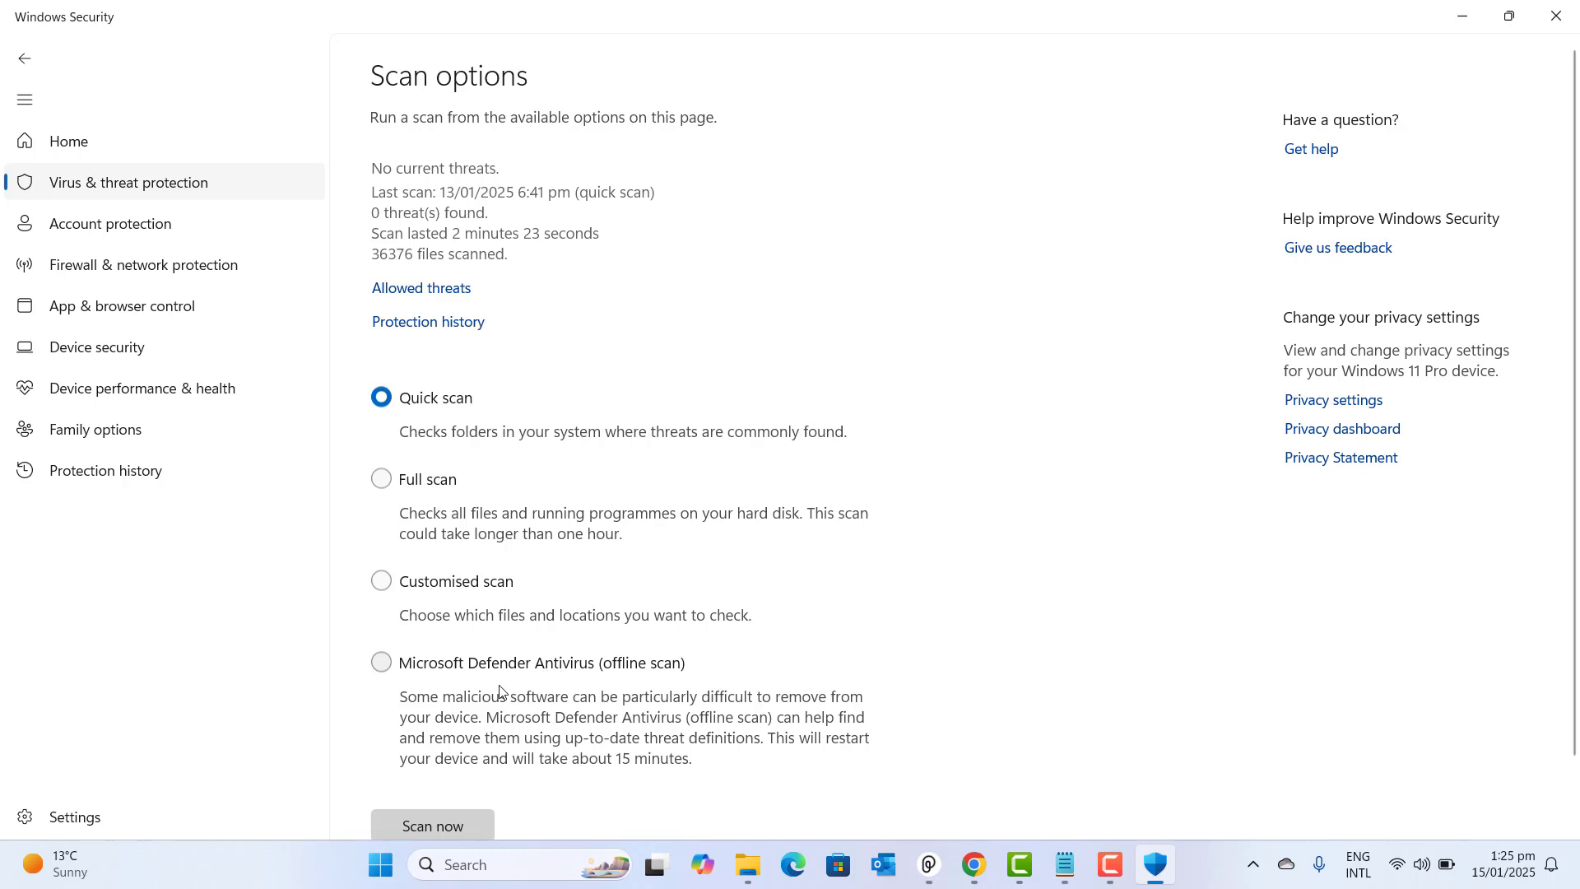
{"action": "left_click", "coordinate": [387, 479]}
{"action": "left_click", "coordinate": [387, 483]}
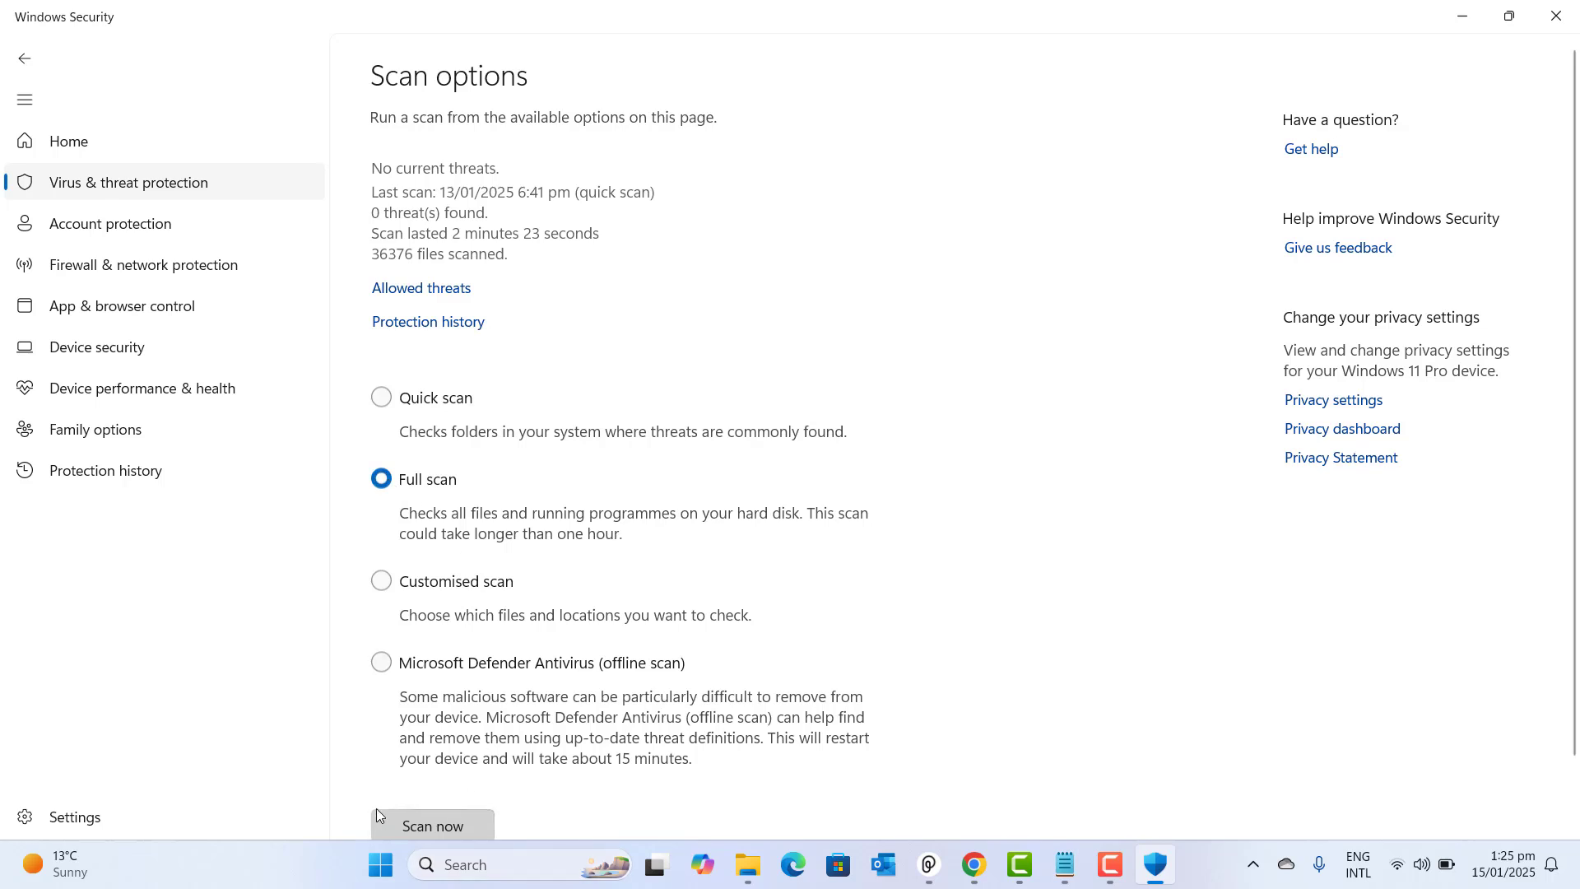
{"action": "left_click", "coordinate": [435, 827]}
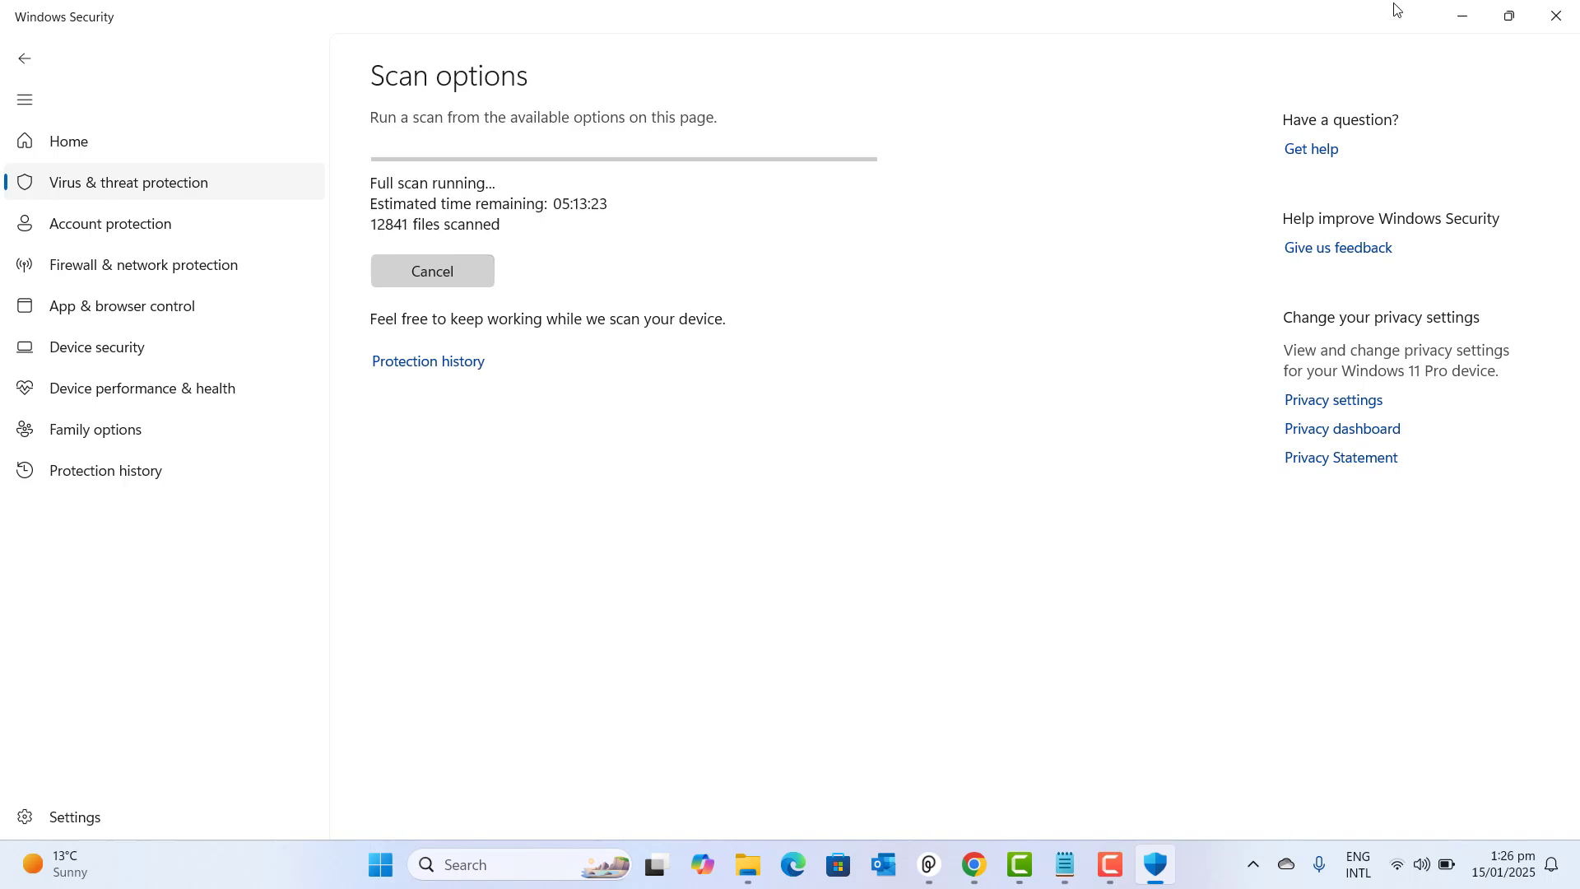
- Cancel the settings reset in Chrome and search settings for 'search engine'
{"action": "left_click", "coordinate": [1463, 16]}
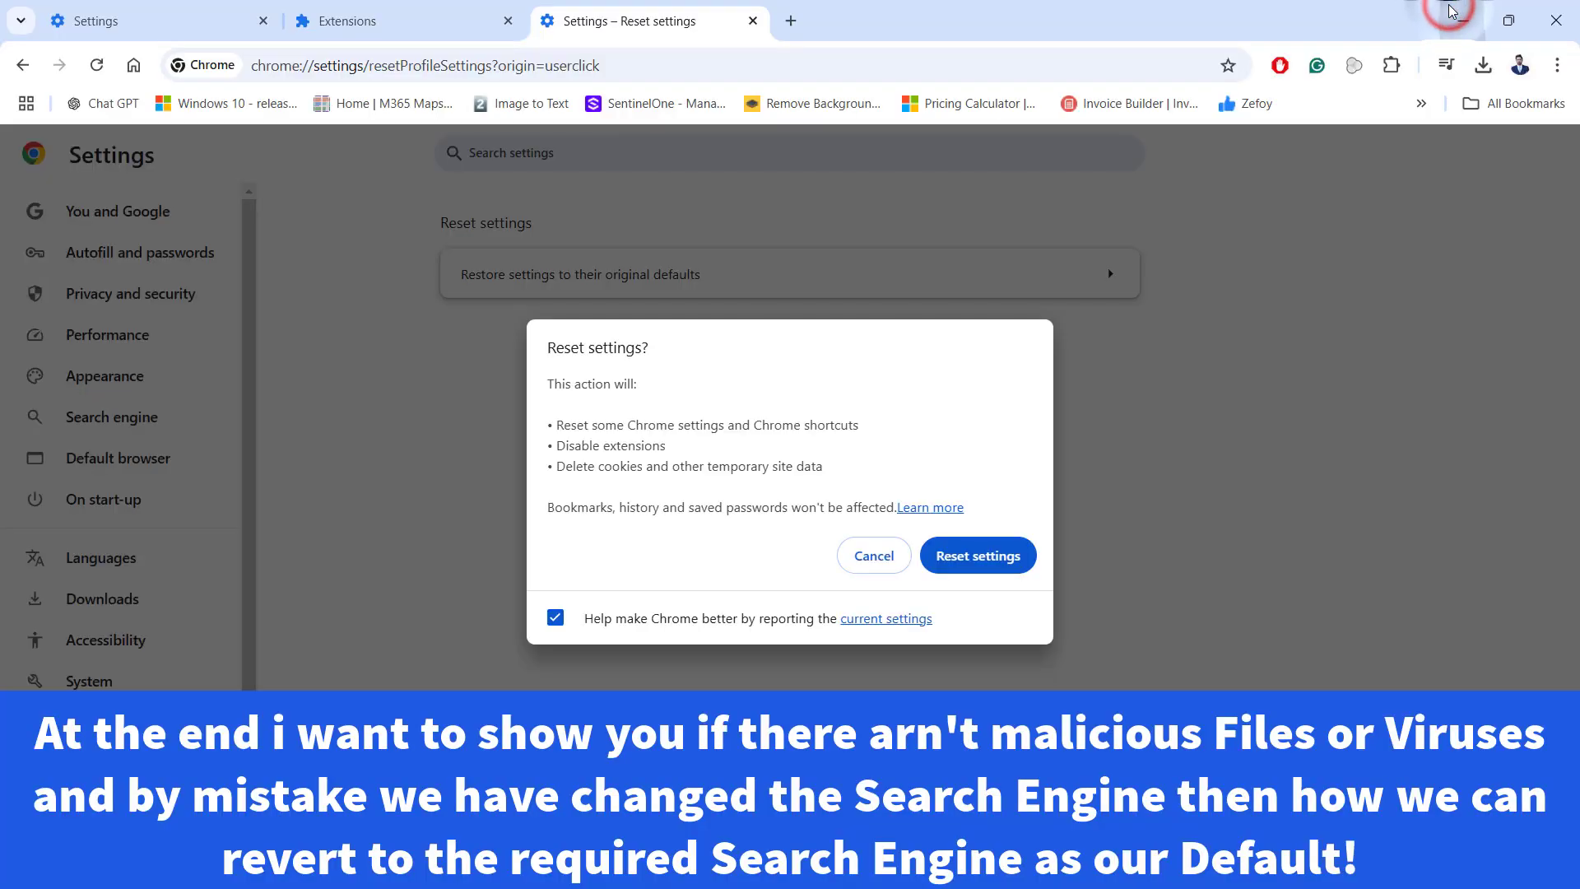
{"action": "left_click", "coordinate": [874, 556]}
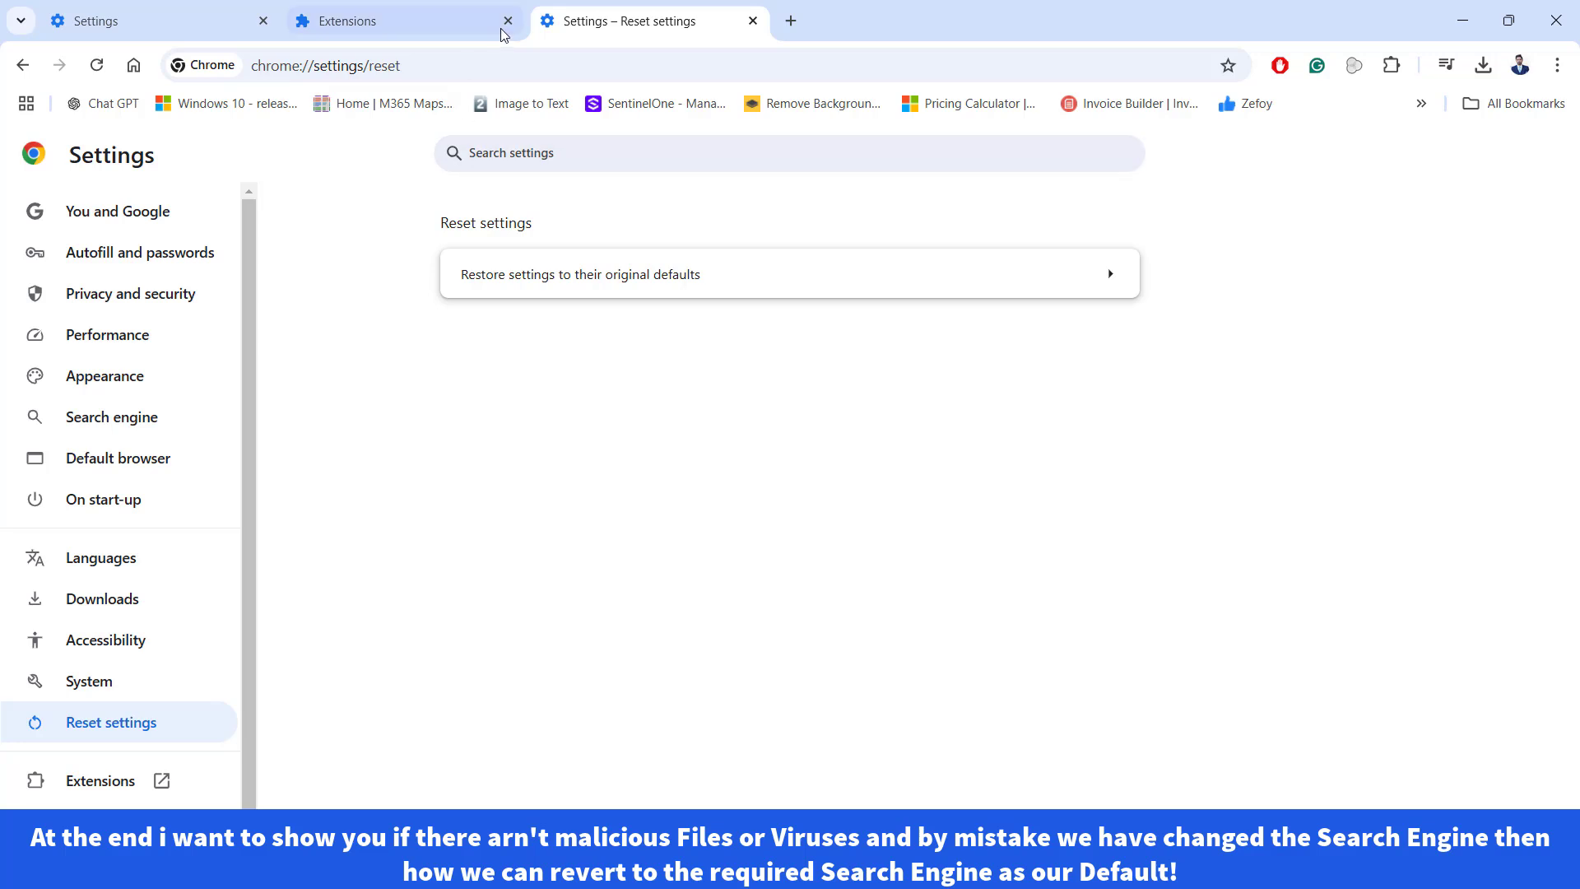
{"action": "left_click", "coordinate": [525, 162]}
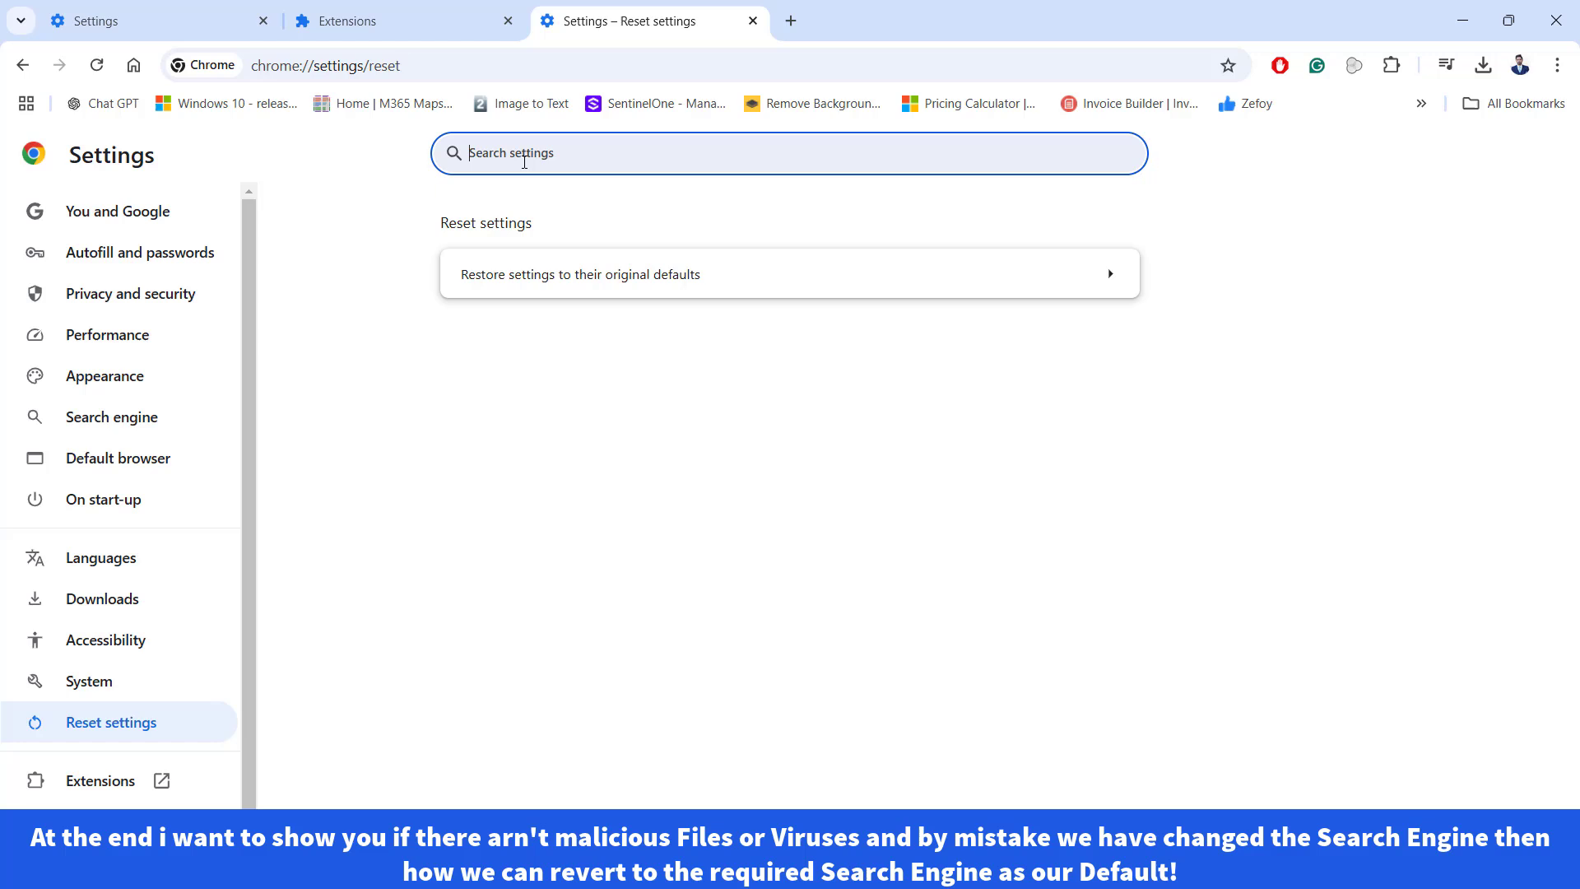
{"action": "type", "text": "search engine"}
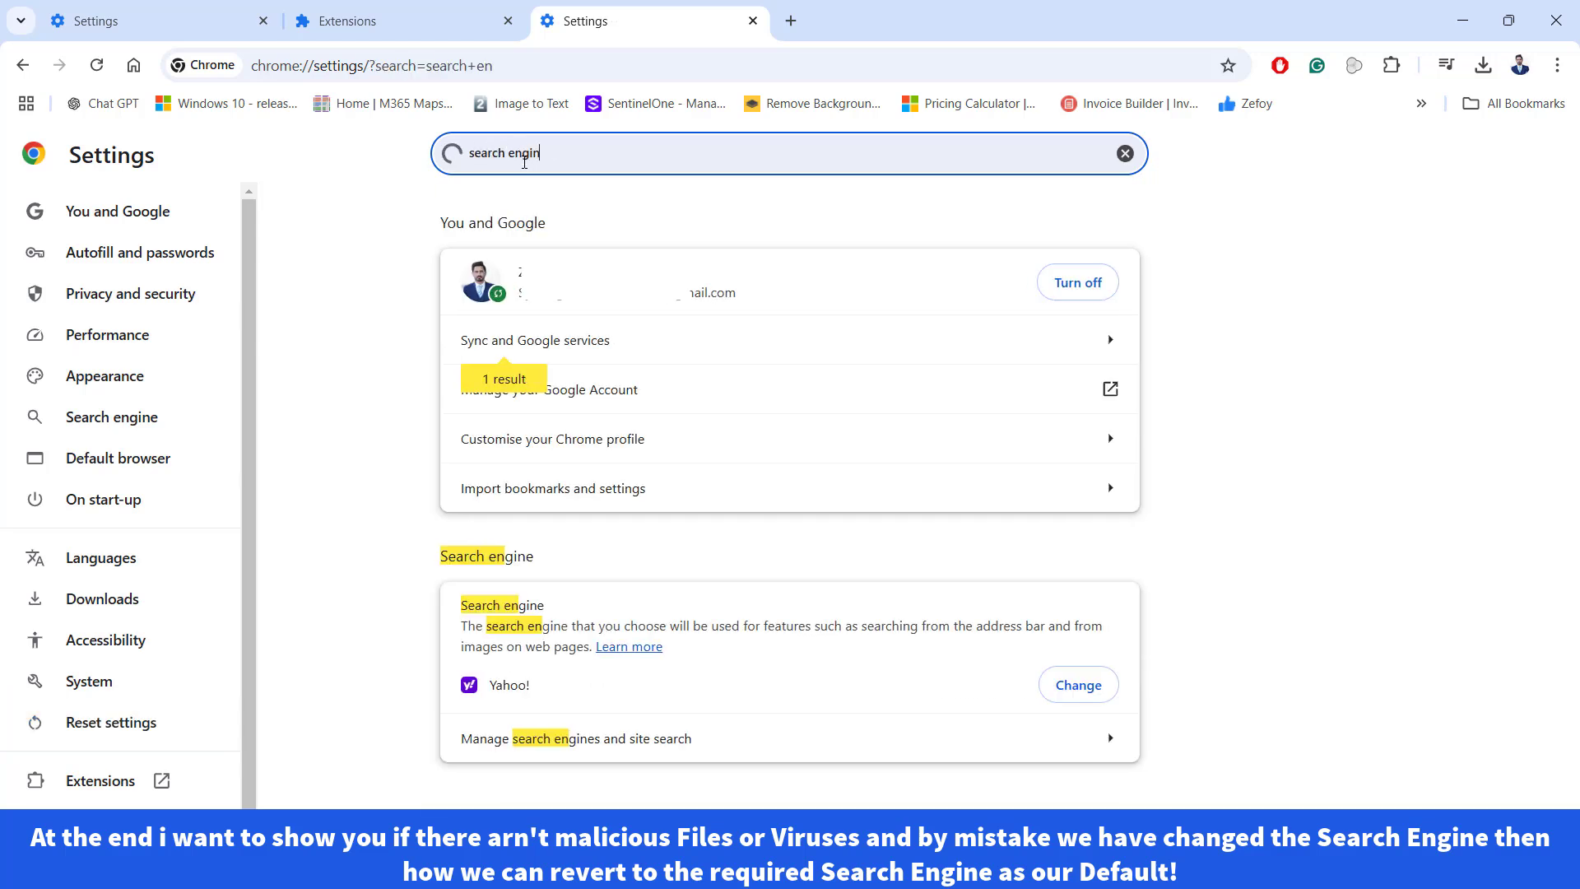
- Replace Yahoo! with Google as the default search engine
{"action": "left_click", "coordinate": [489, 682]}
{"action": "triple_click", "coordinate": [488, 684]}
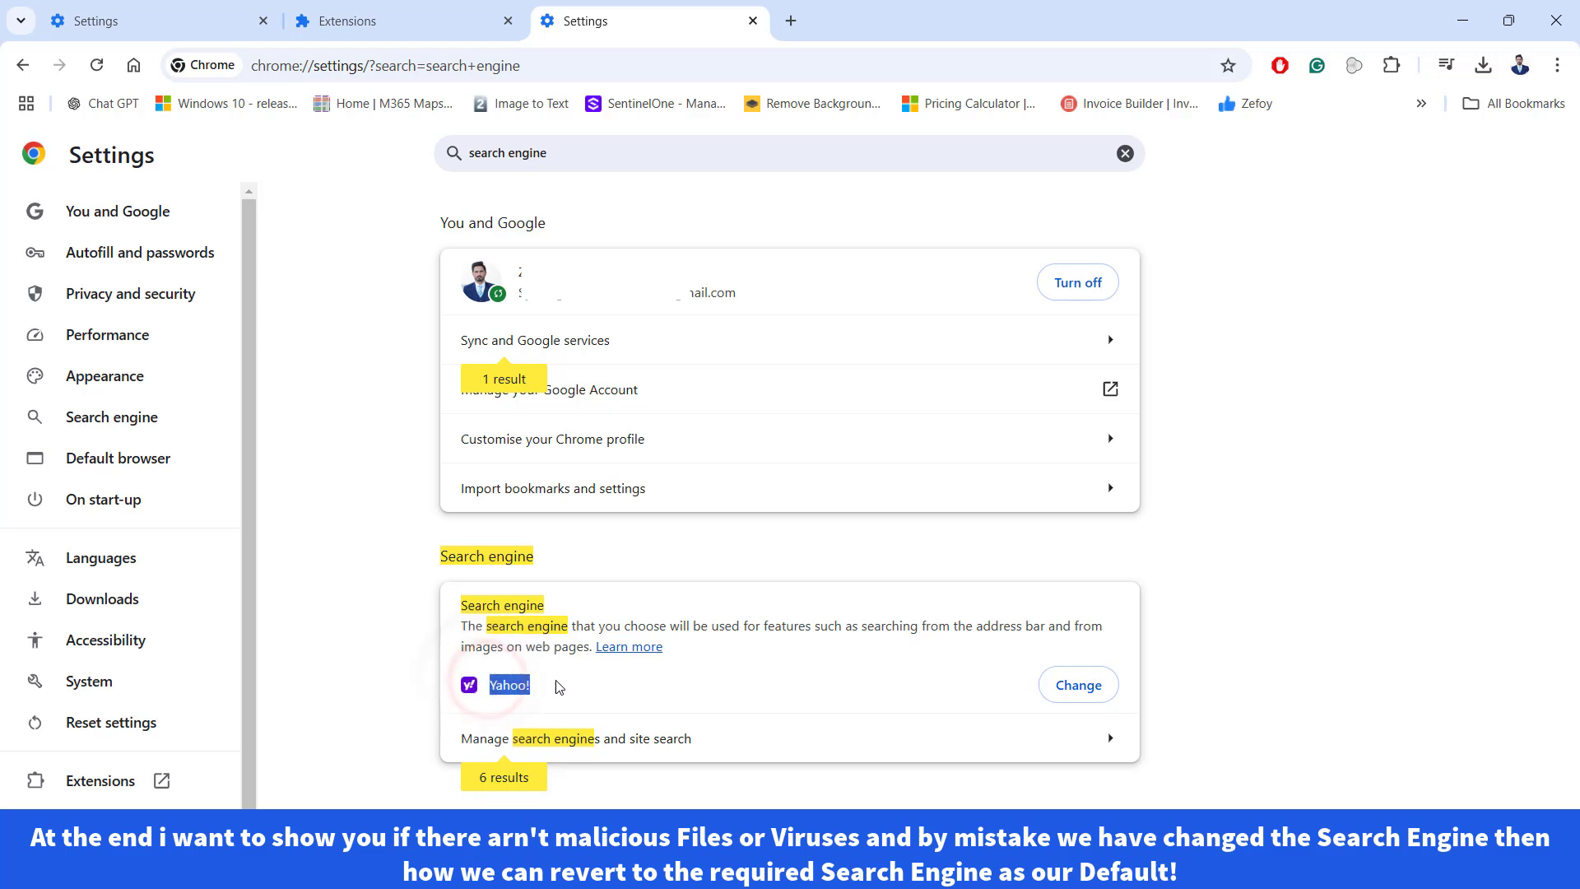
{"action": "left_click", "coordinate": [1073, 688]}
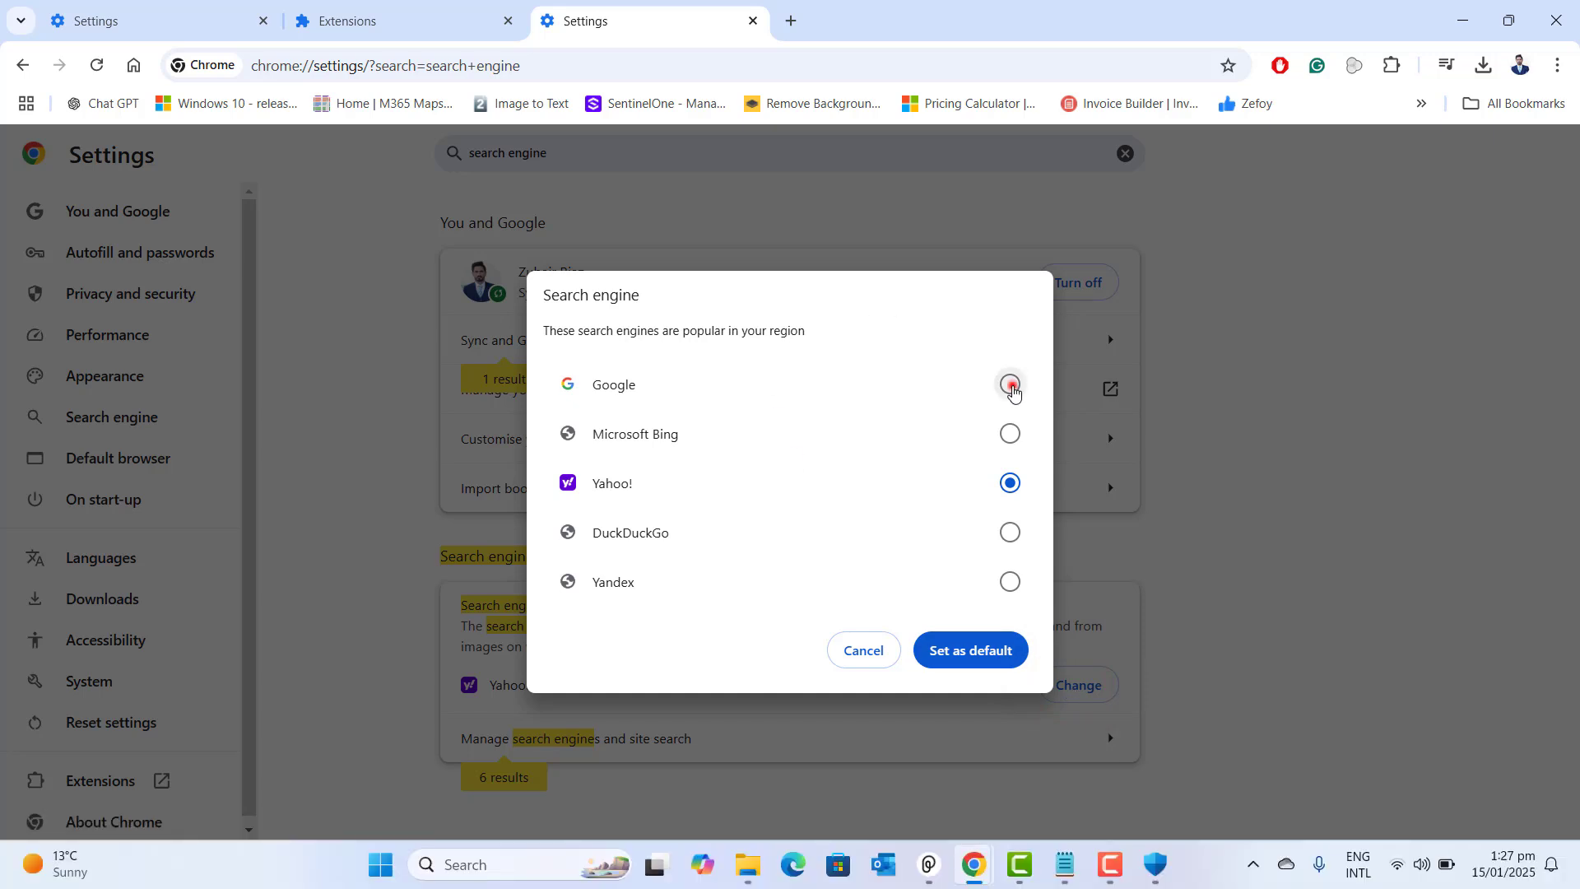
{"action": "left_click", "coordinate": [1011, 385]}
{"action": "left_click", "coordinate": [970, 651]}
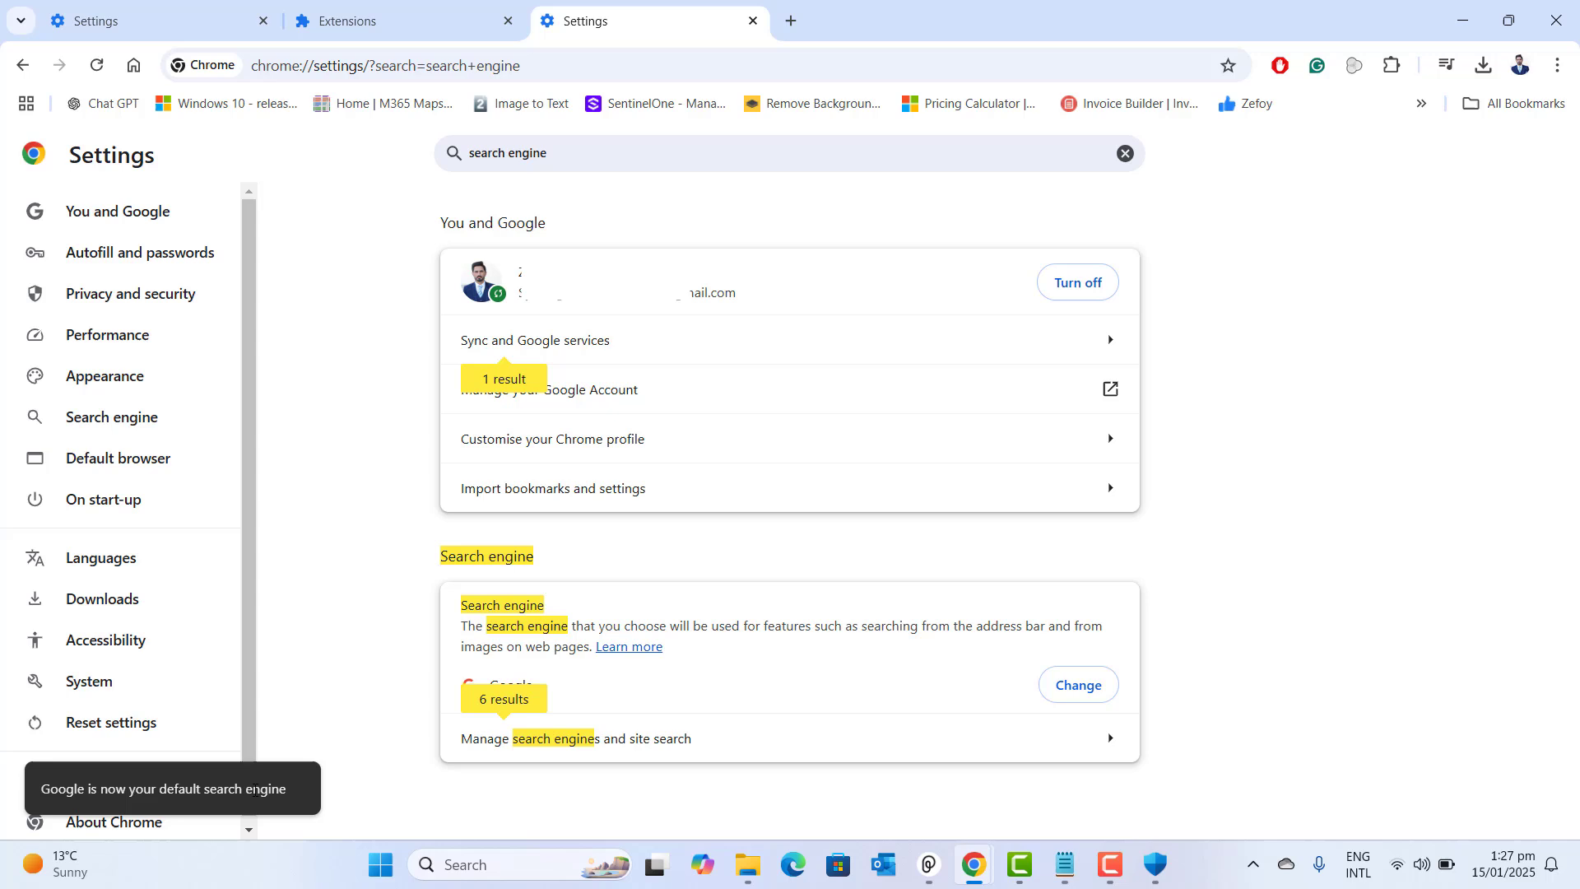
- Open several new tabs to confirm they now show Google, closing an extra one
{"action": "left_click", "coordinate": [791, 21]}
{"action": "left_click", "coordinate": [1035, 21]}
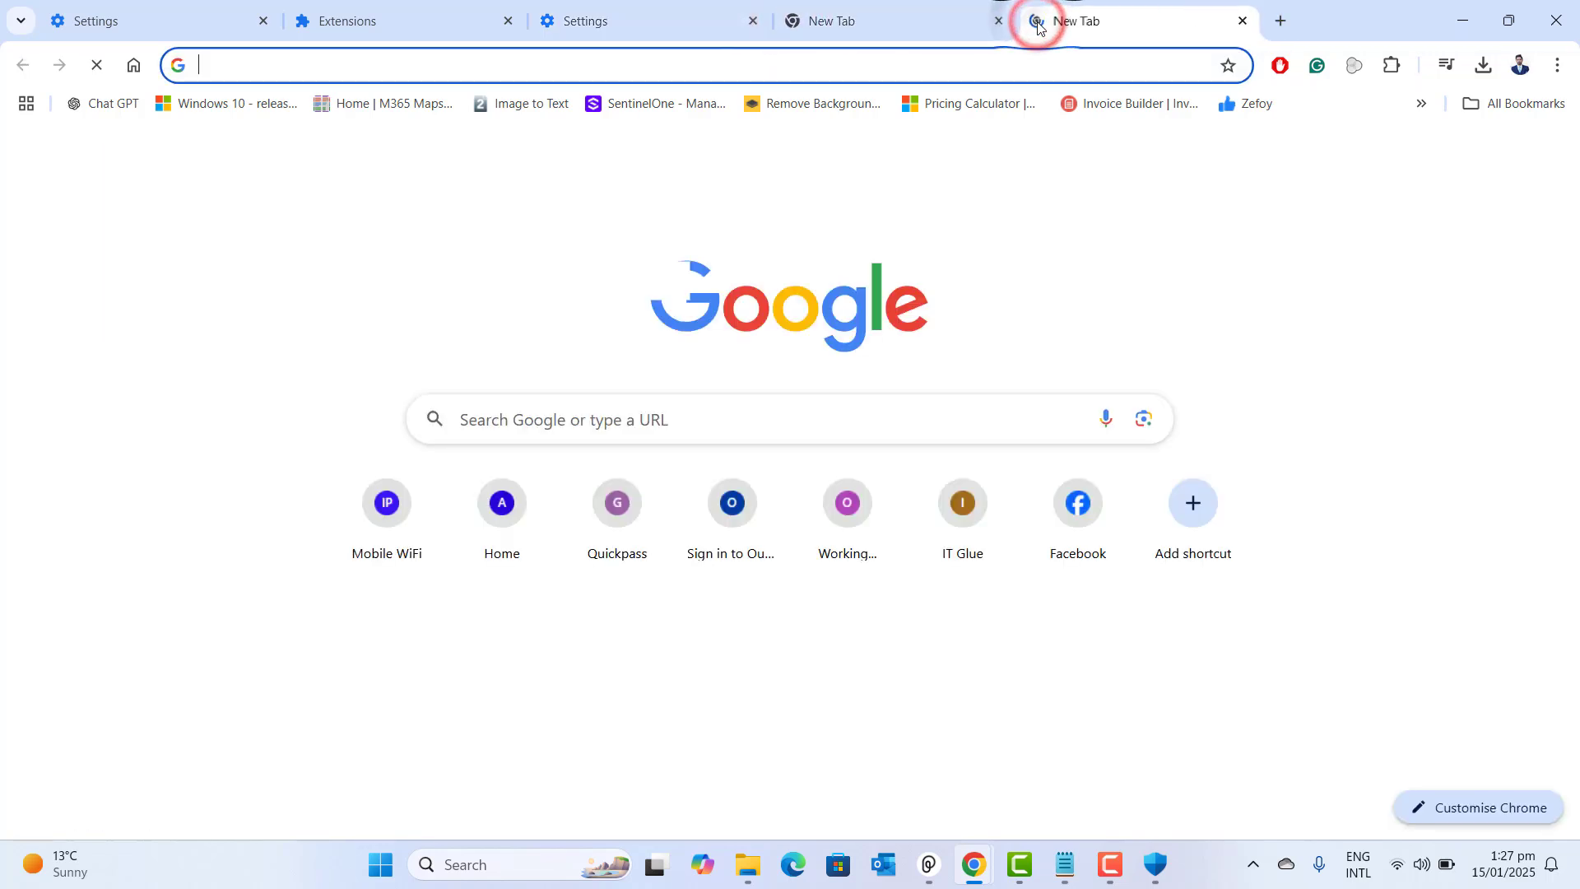
{"action": "left_click", "coordinate": [1280, 22]}
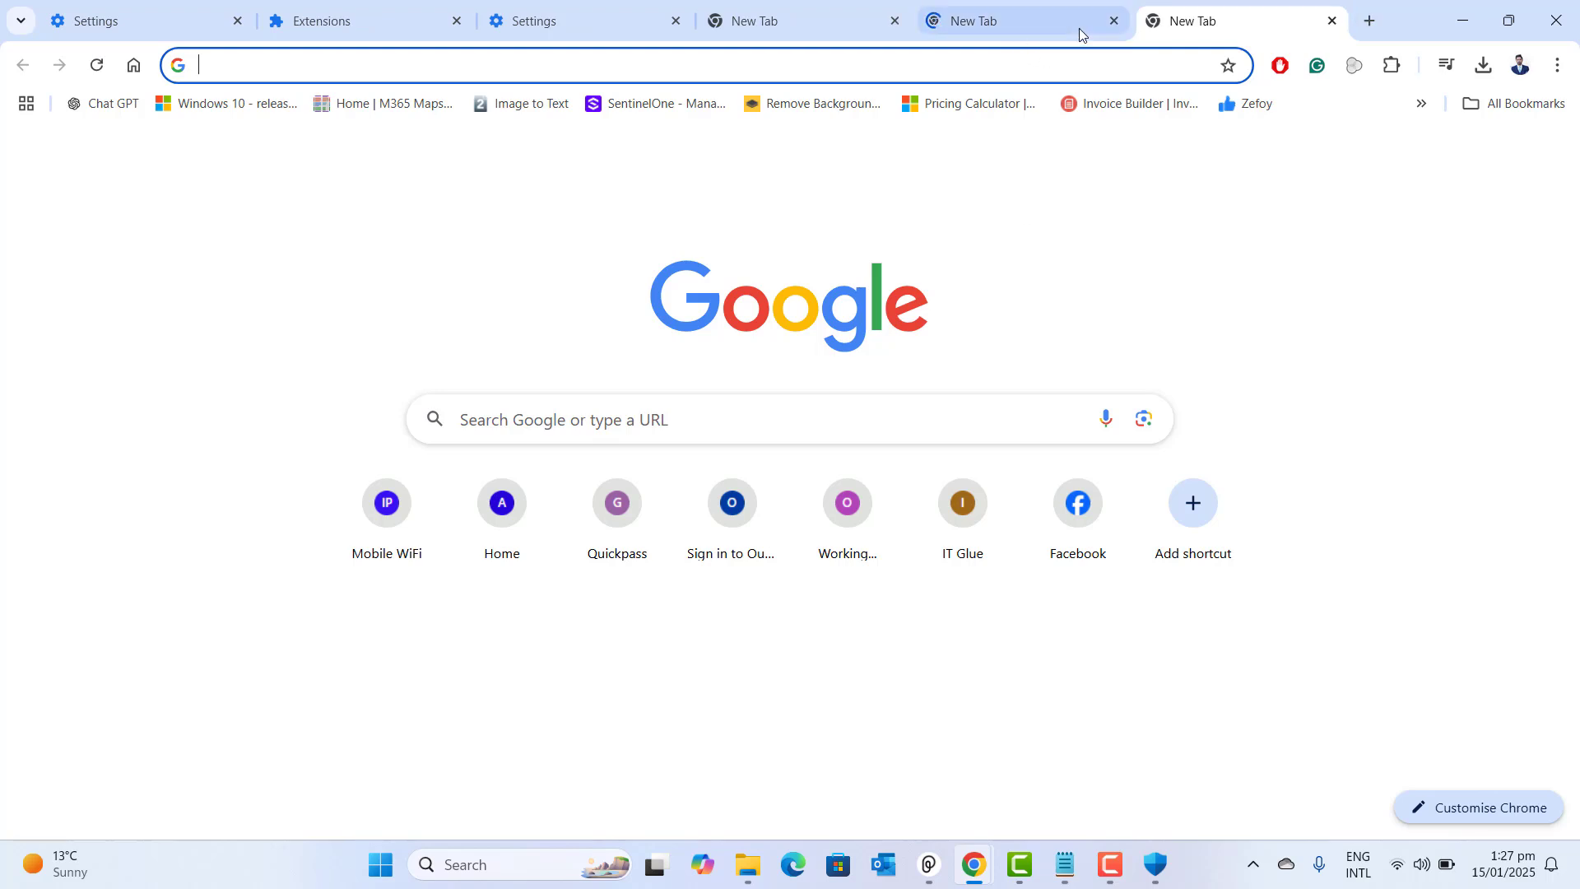
{"action": "left_click", "coordinate": [1113, 20]}
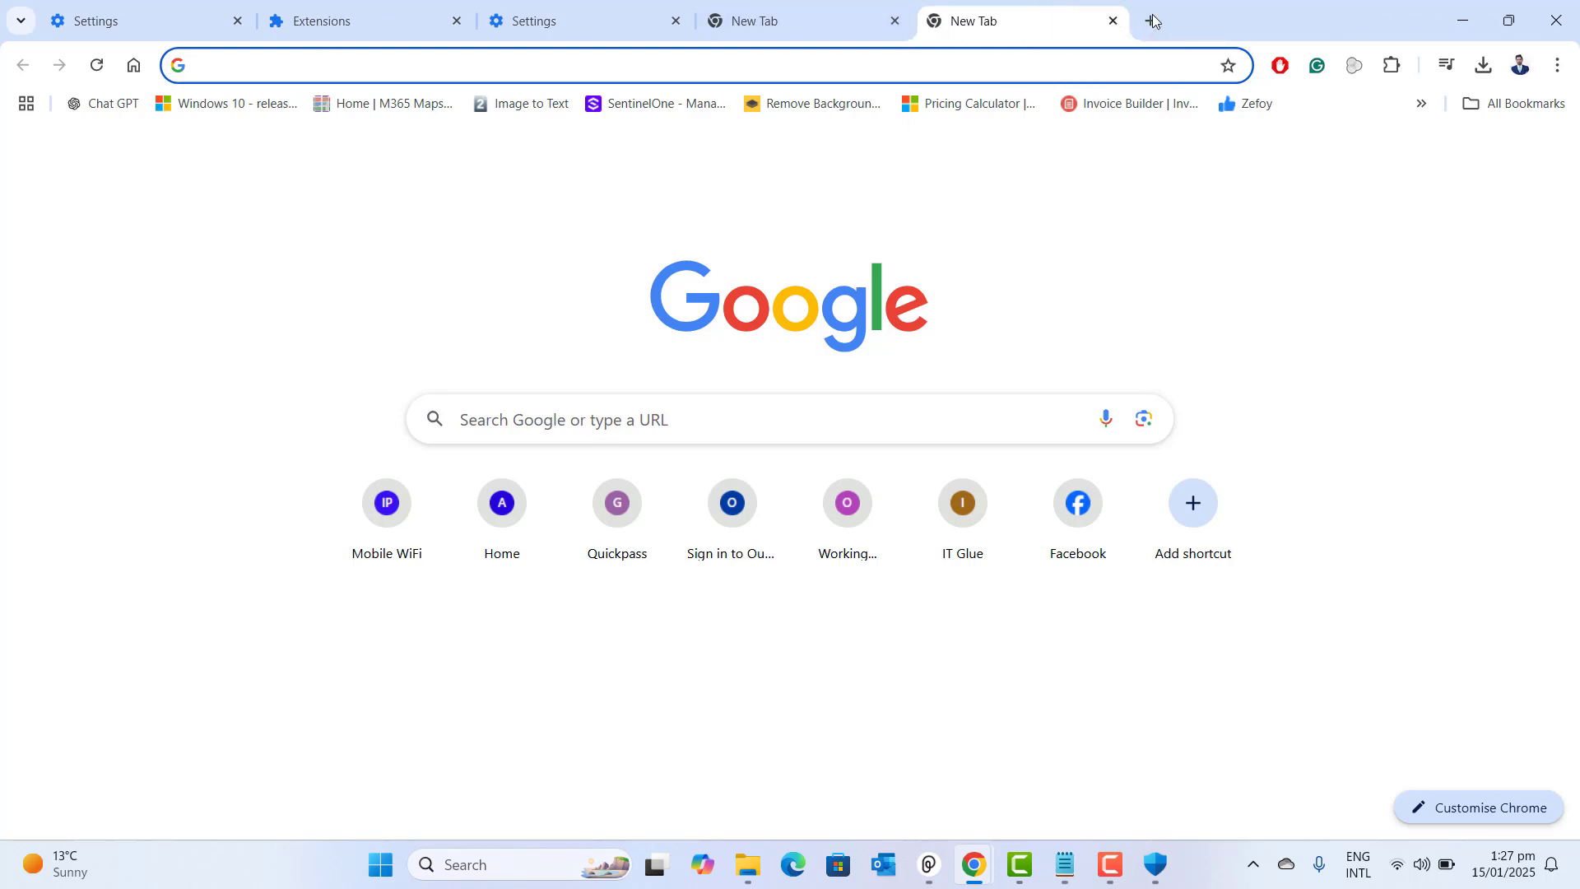
{"action": "left_click", "coordinate": [1151, 21]}
- Relaunch Chrome from the desktop icon in a maximized window on the Google new tab
{"action": "left_click", "coordinate": [1461, 20]}
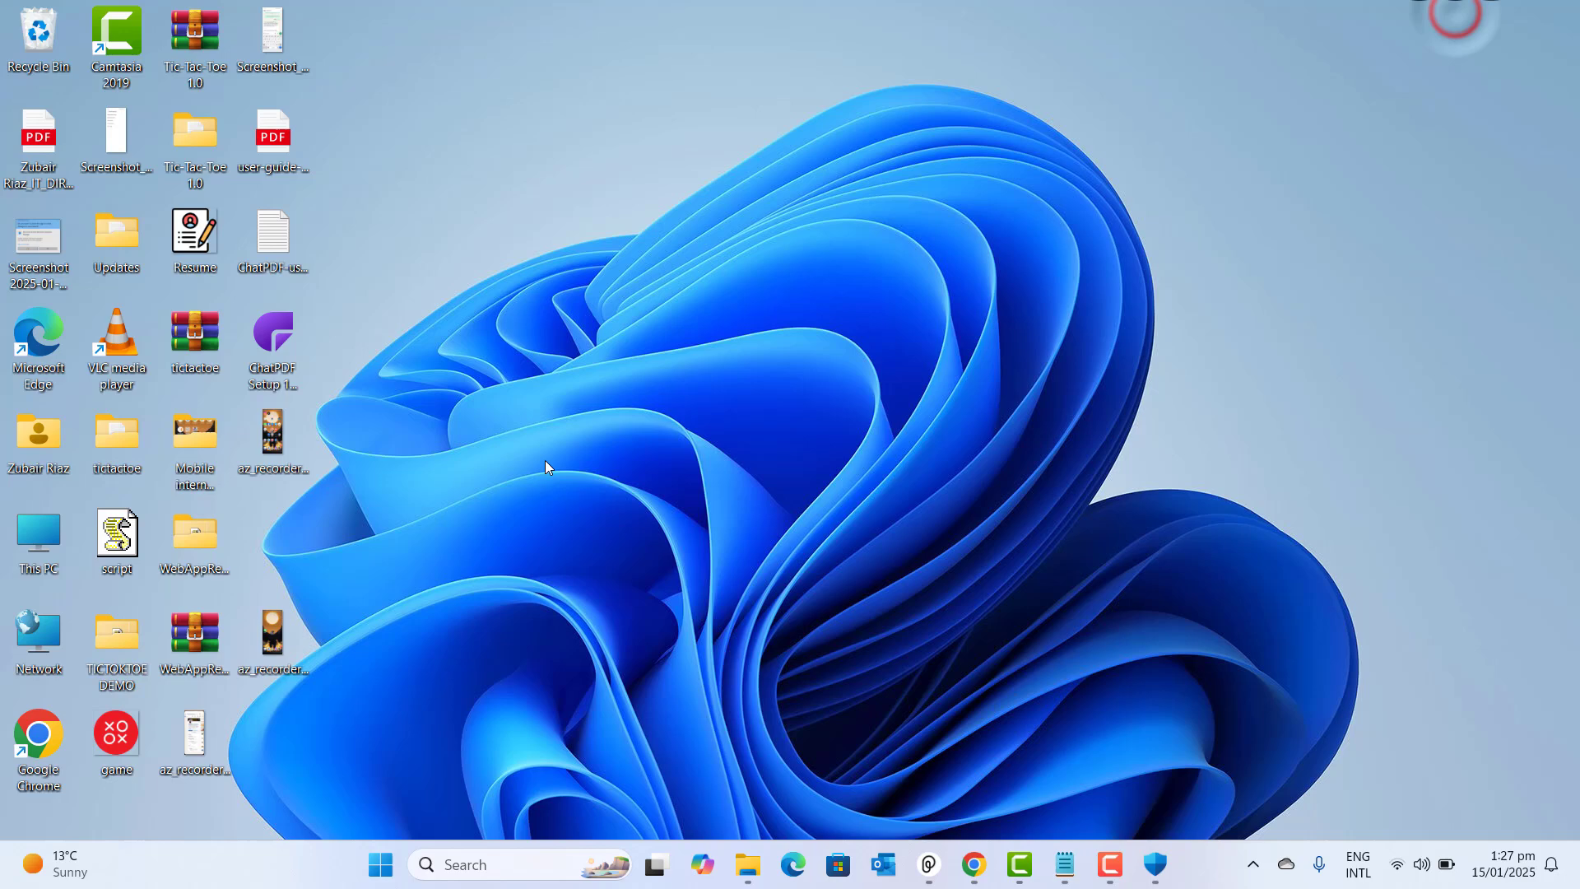
{"action": "double_click", "coordinate": [38, 740]}
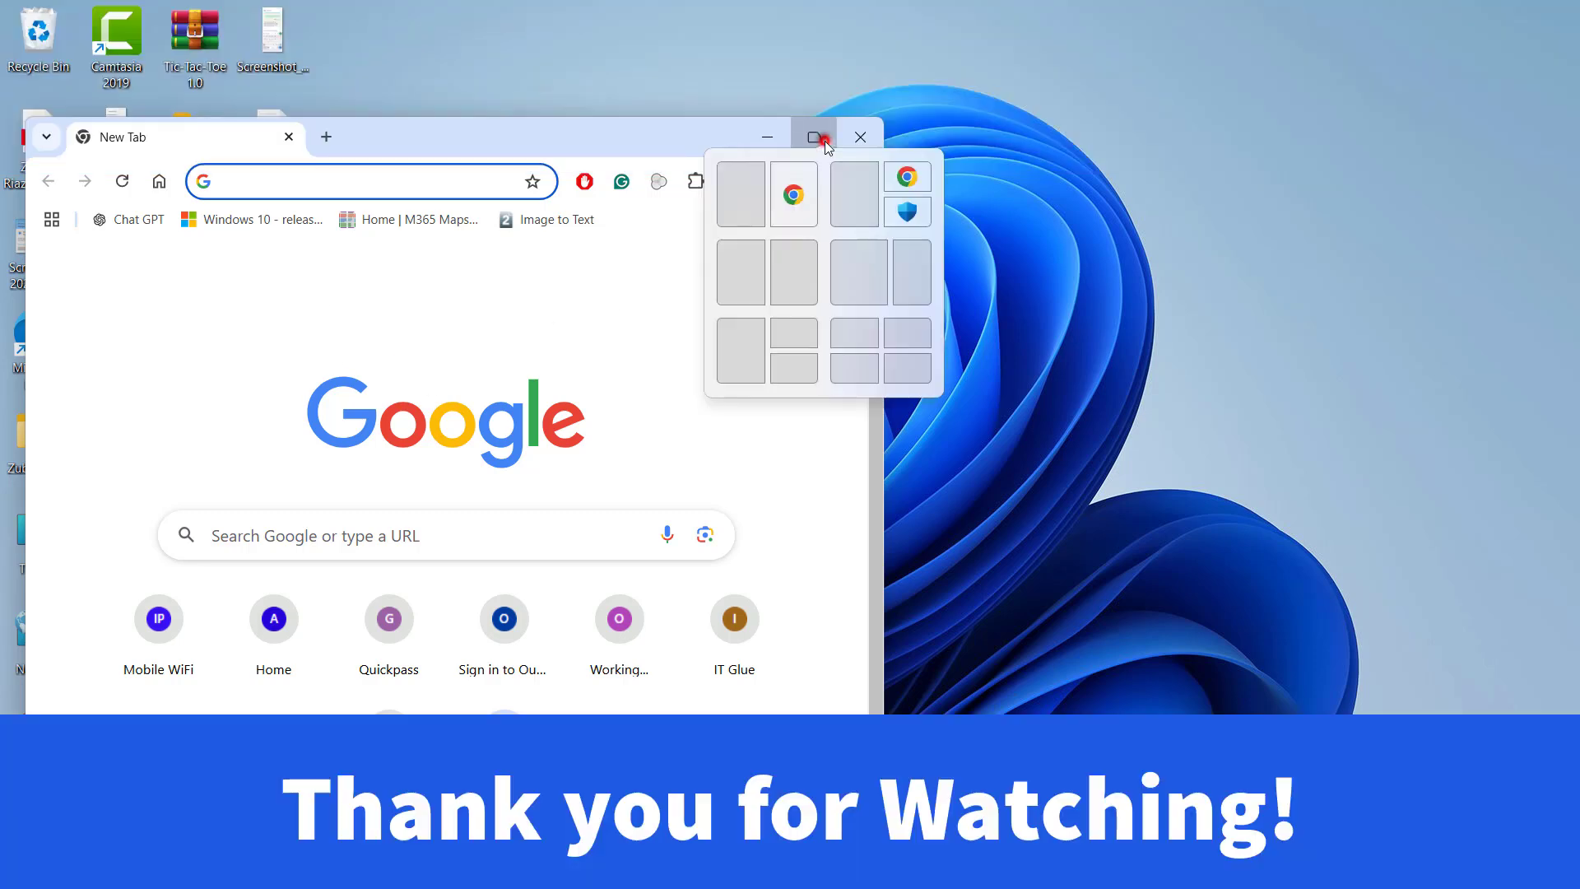
{"action": "left_click", "coordinate": [823, 139]}
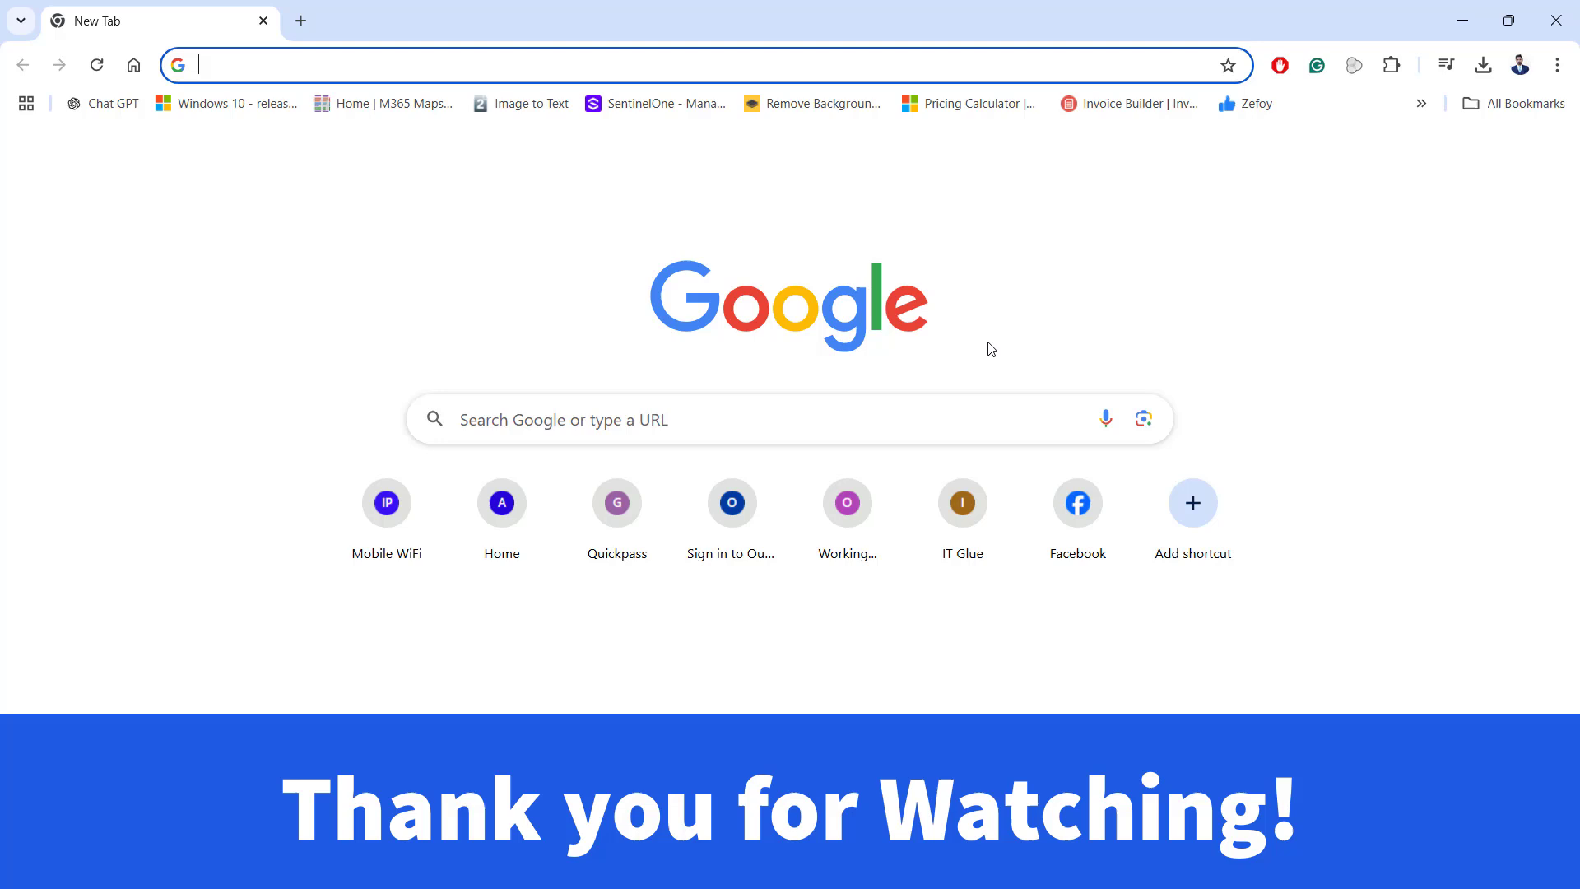
{"action": "left_click", "coordinate": [955, 650]}
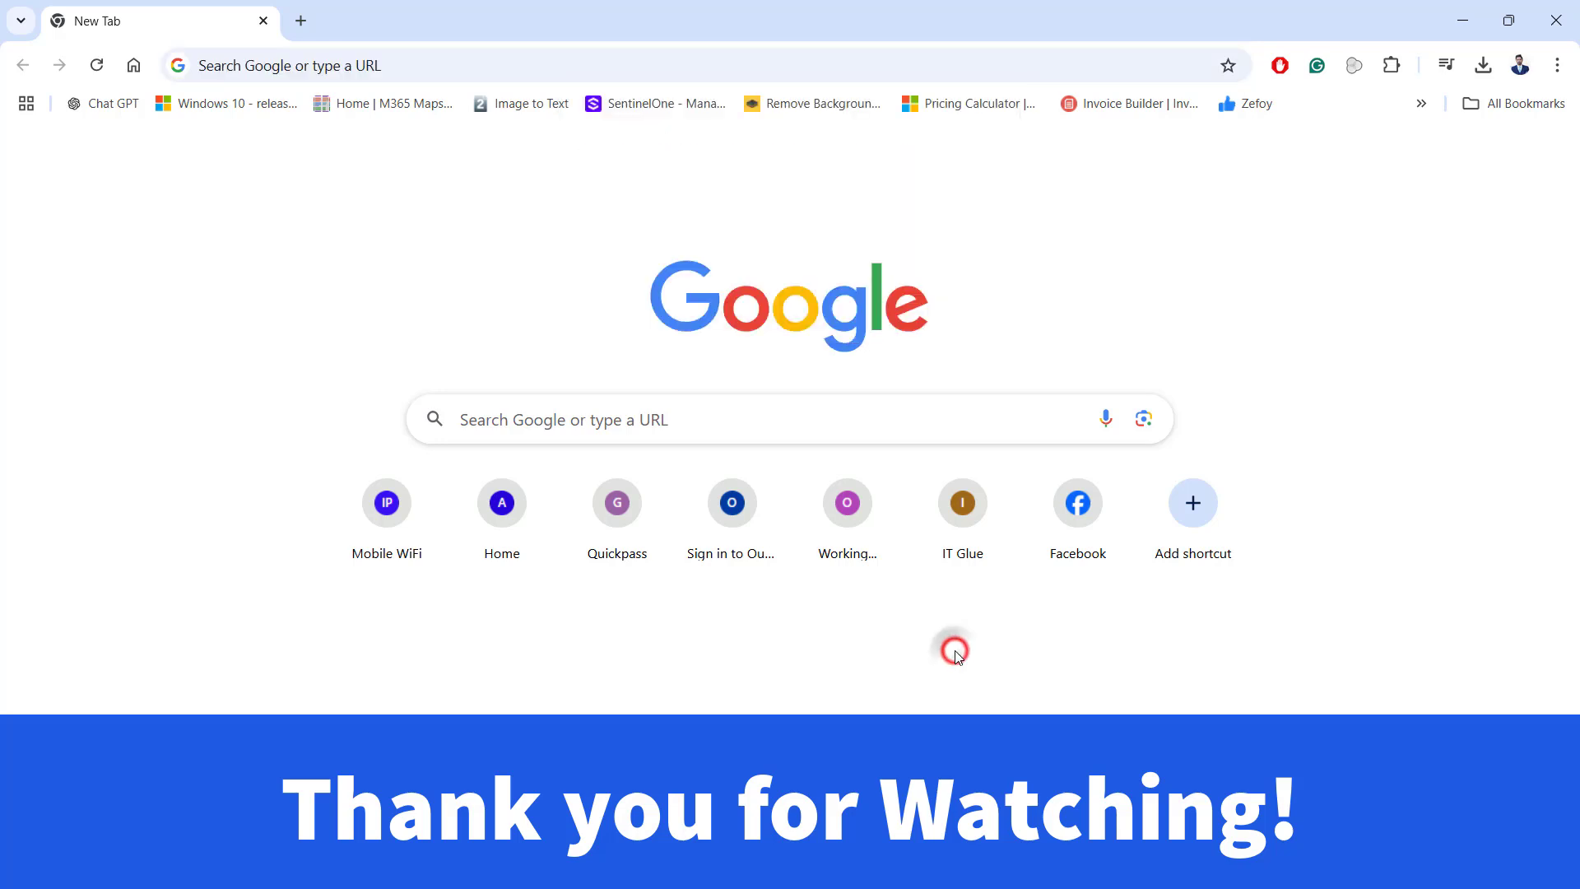